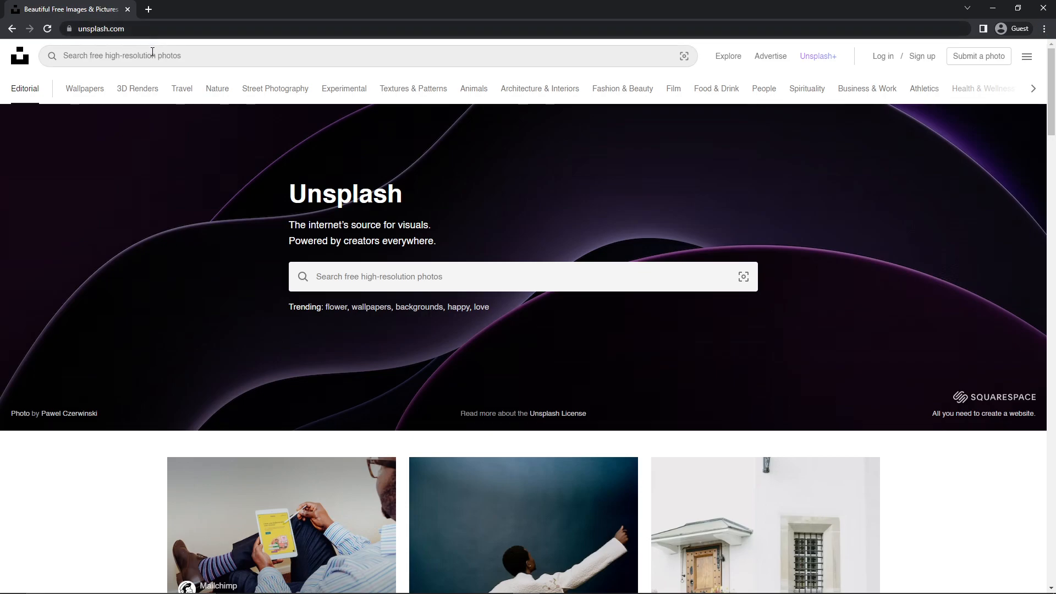
Search Unsplash for "addiction recovery" photos
{"action": "left_click", "coordinate": [152, 52]}
{"action": "type", "text": "addic"}
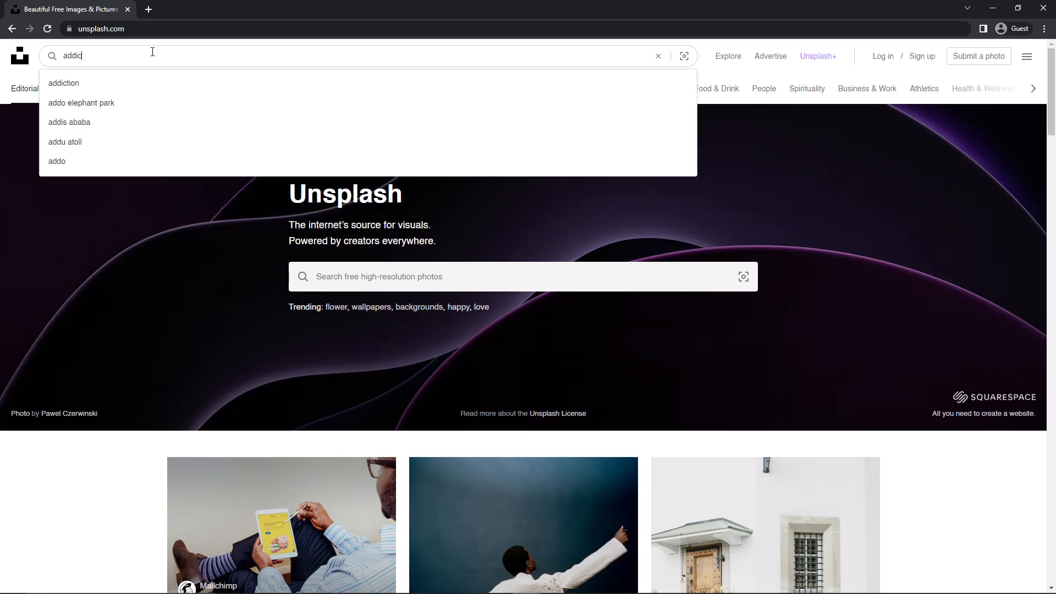
{"action": "type", "text": "tion re"}
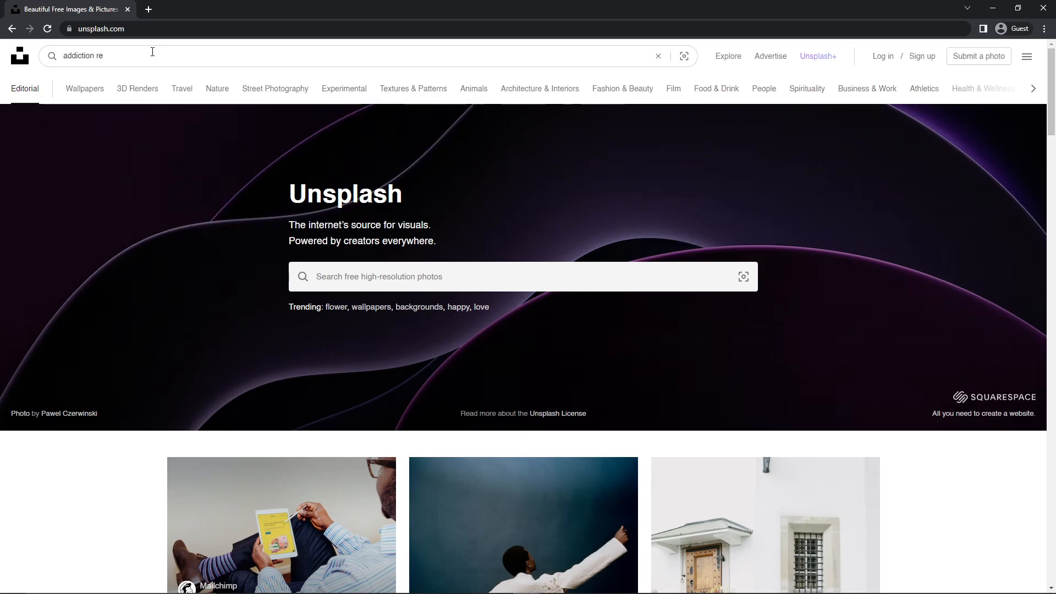
{"action": "type", "text": "covery"}
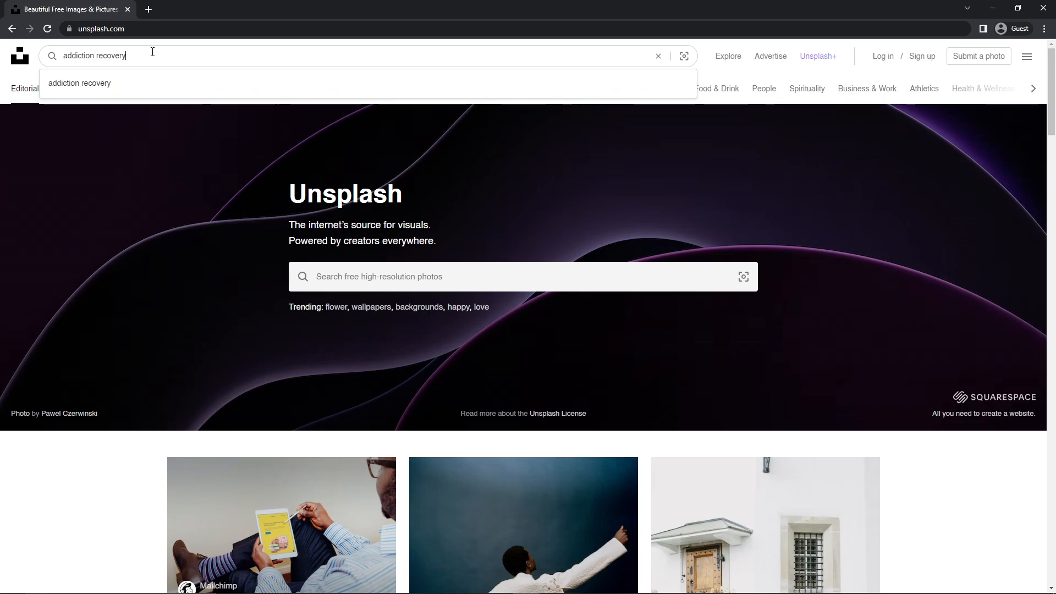
{"action": "key", "text": "Return"}
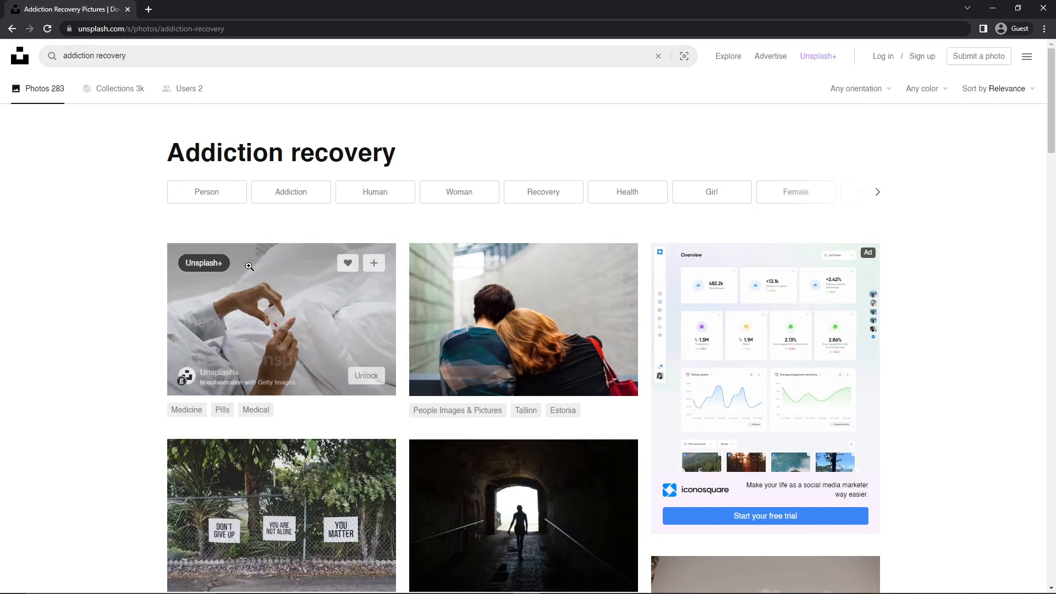
Open the photo of a burnt cigarette standing upright in ash from the results and copy the image
{"action": "scroll", "coordinate": [146, 242], "scroll_direction": "down", "scroll_amount": 1}
{"action": "scroll", "coordinate": [146, 241], "scroll_direction": "down", "scroll_amount": 15}
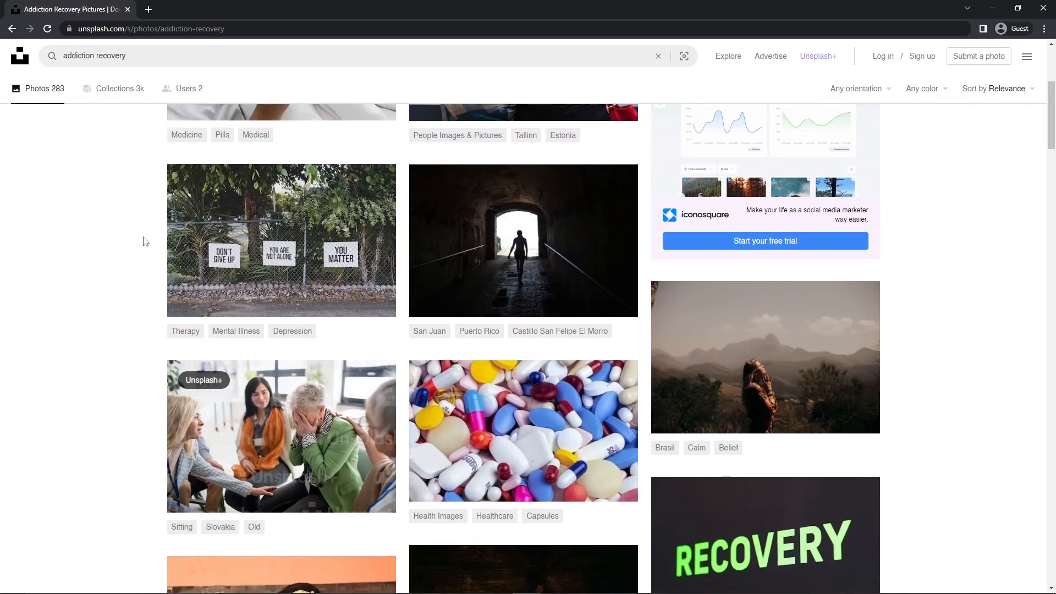
{"action": "scroll", "coordinate": [147, 247], "scroll_direction": "down", "scroll_amount": 20}
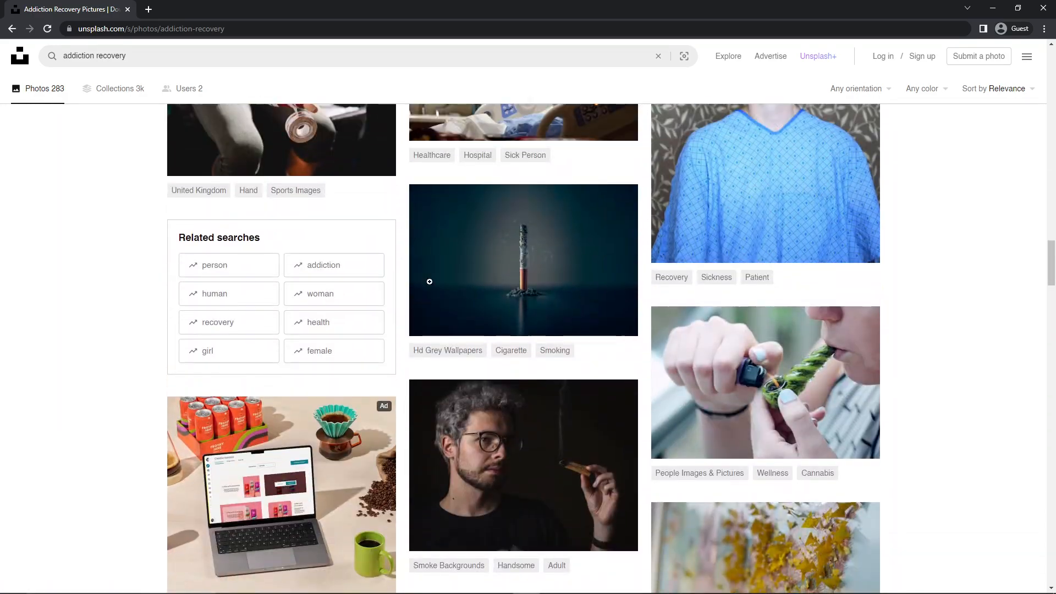
{"action": "left_click", "coordinate": [507, 258]}
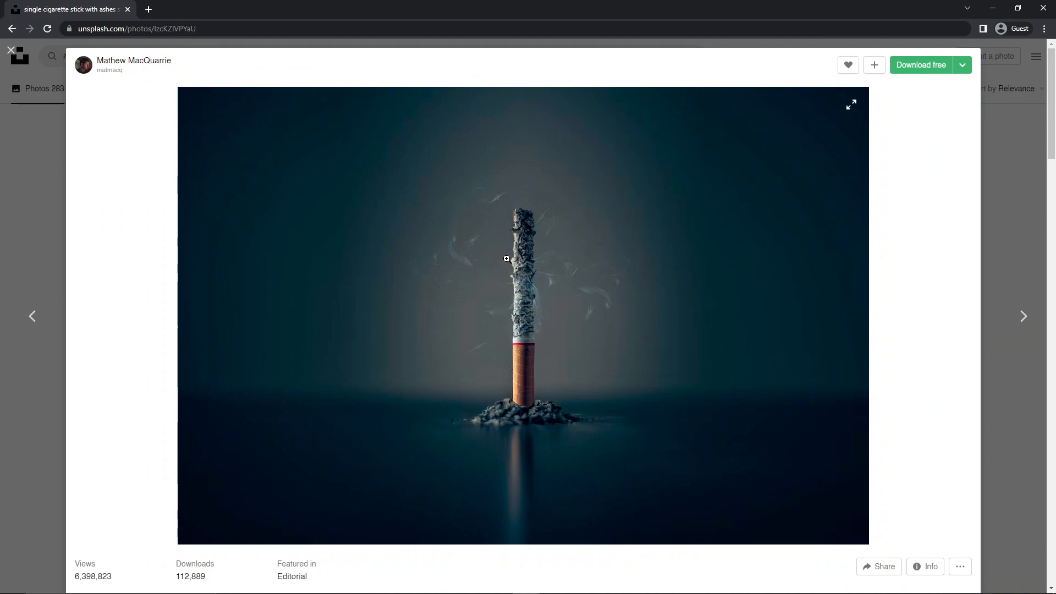
{"action": "right_click", "coordinate": [466, 250]}
{"action": "left_click", "coordinate": [491, 281]}
Switch to Photoshop and create a new 1920 x 1080 px document at 100 pixels/inch
{"action": "key", "text": "alt+Tab"}
{"action": "left_click", "coordinate": [20, 6]}
{"action": "left_click", "coordinate": [34, 19]}
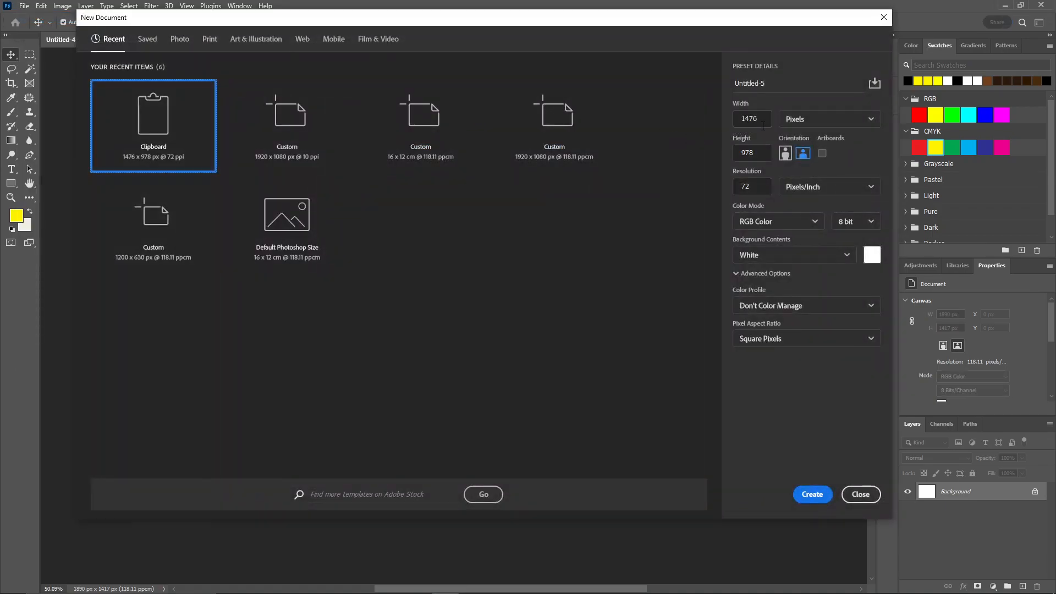
{"action": "left_click_drag", "start_coordinate": [763, 121], "coordinate": [743, 119]}
{"action": "type", "text": "1"}
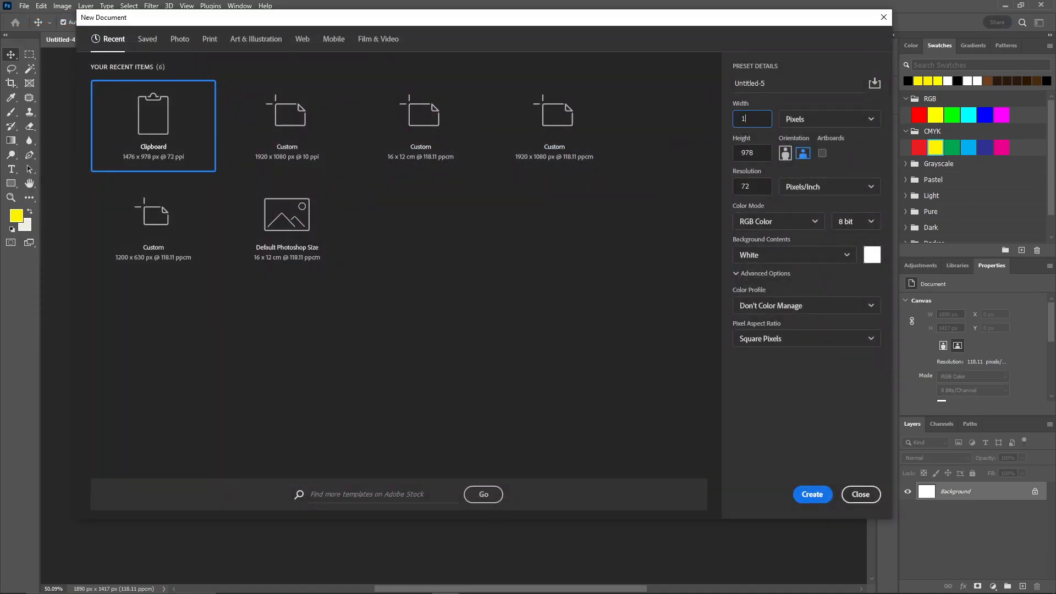
{"action": "type", "text": "920"}
{"action": "key", "text": "Tab"}
{"action": "type", "text": "10"}
{"action": "left_click", "coordinate": [745, 194]}
{"action": "left_click_drag", "start_coordinate": [743, 187], "coordinate": [754, 187]}
{"action": "double_click", "coordinate": [754, 186]}
{"action": "left_click", "coordinate": [813, 494]}
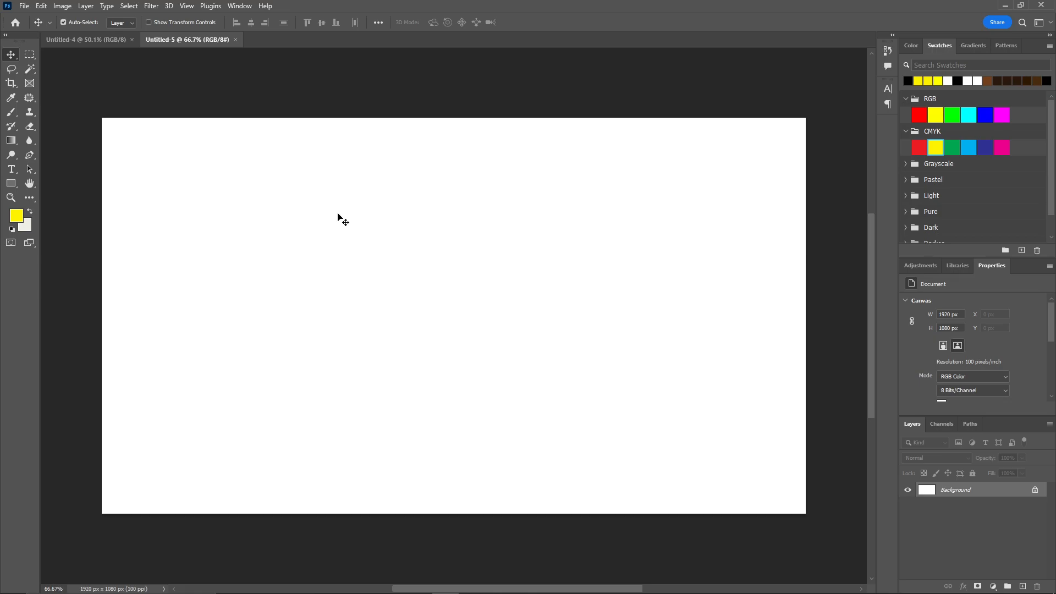
Paste the cigarette photo and scale it to about 130% from its centre so it covers the whole canvas
{"action": "key", "text": "ctrl+v"}
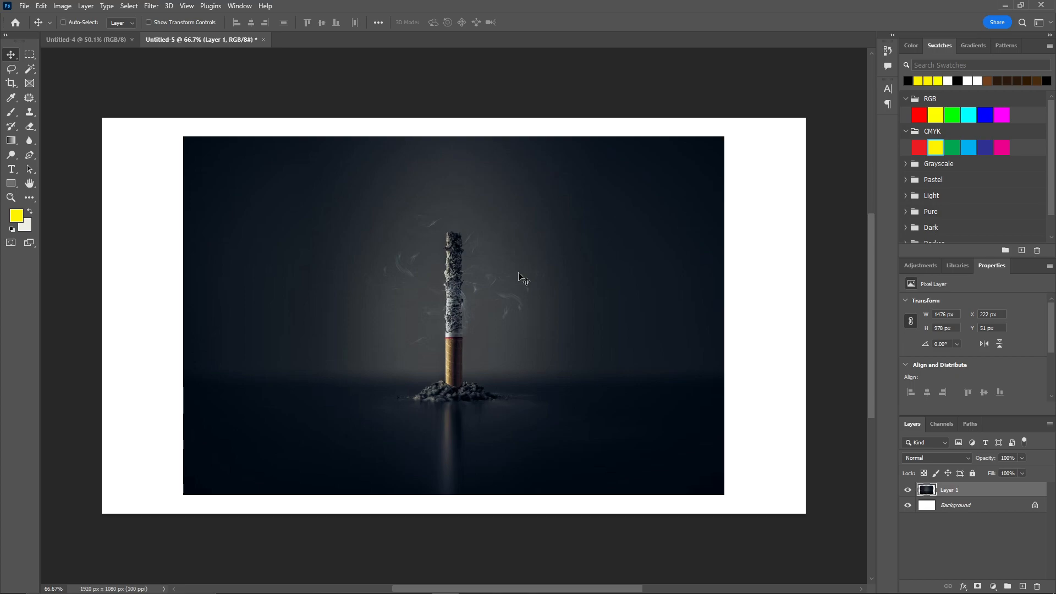
{"action": "key", "text": "ctrl+t"}
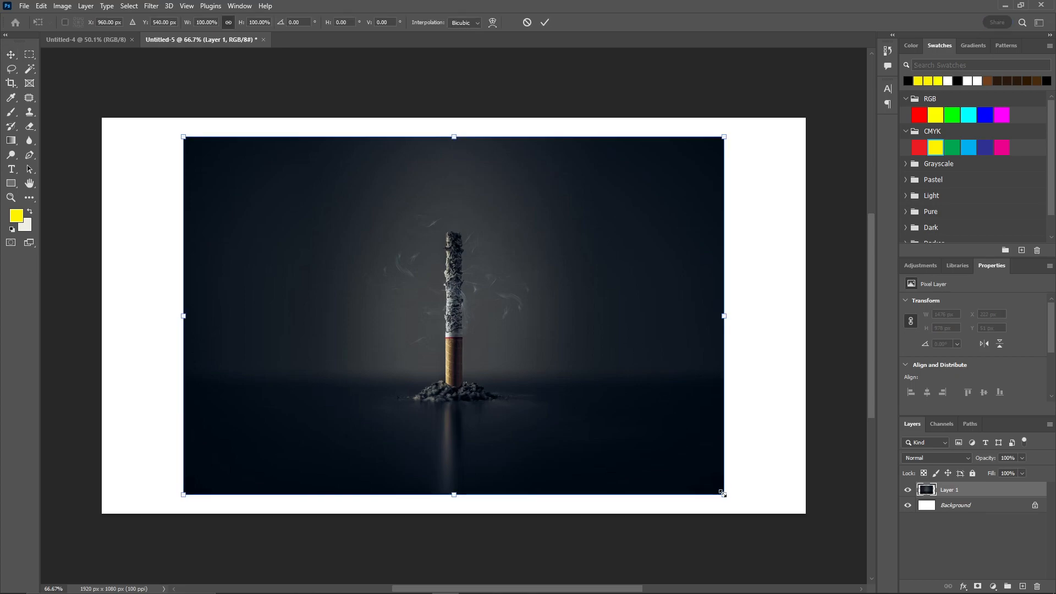
{"action": "left_click_drag", "start_coordinate": [722, 493], "coordinate": [802, 546]}
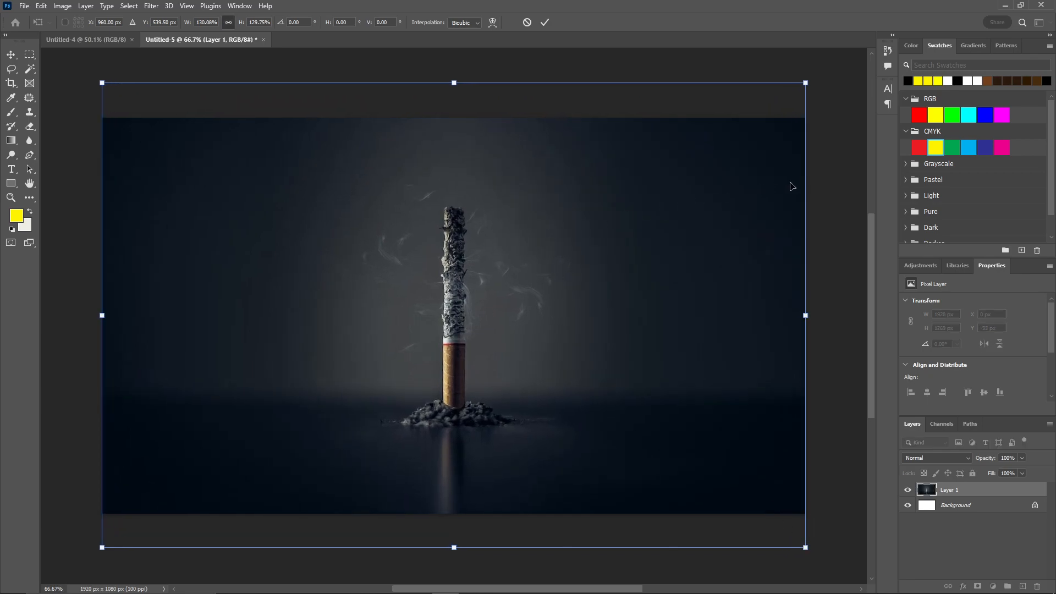
{"action": "left_click", "coordinate": [544, 23]}
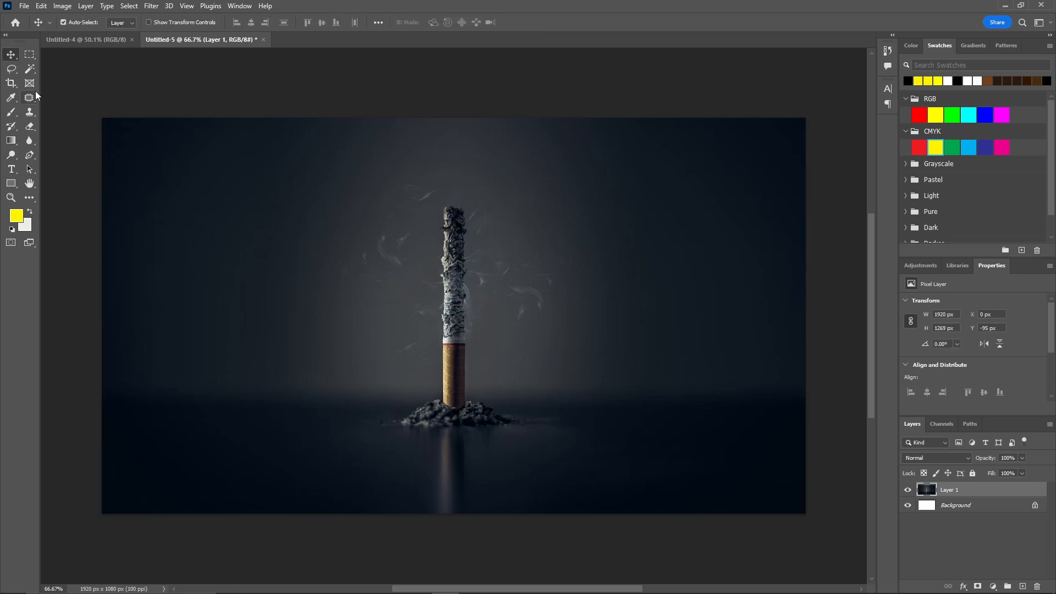
Add the title "Change Your Life" above the cigarette and set its font to Memorial Lane Regular
{"action": "left_click", "coordinate": [12, 169]}
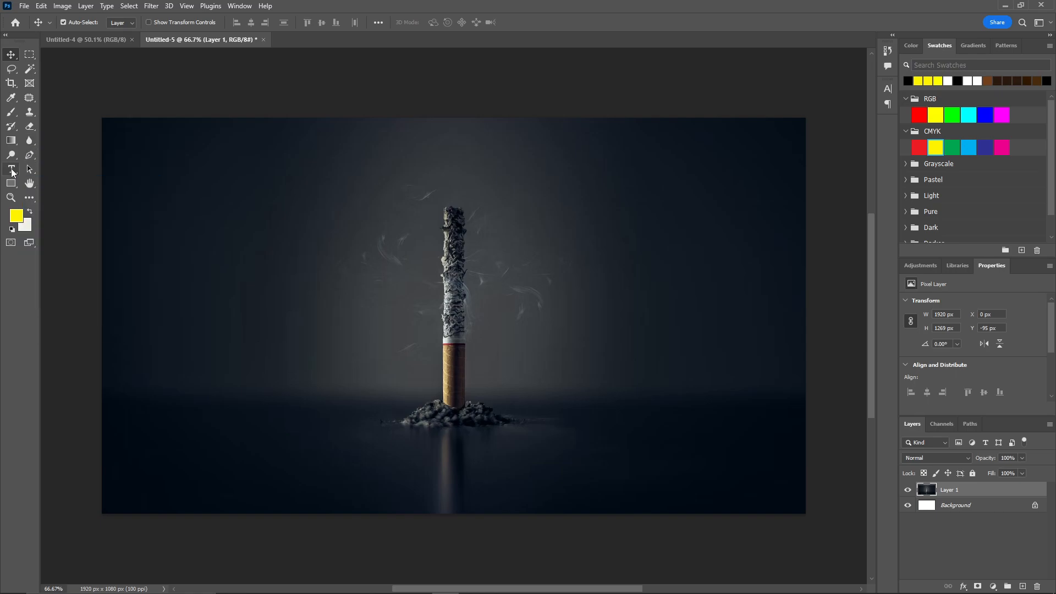
{"action": "left_click", "coordinate": [391, 173]}
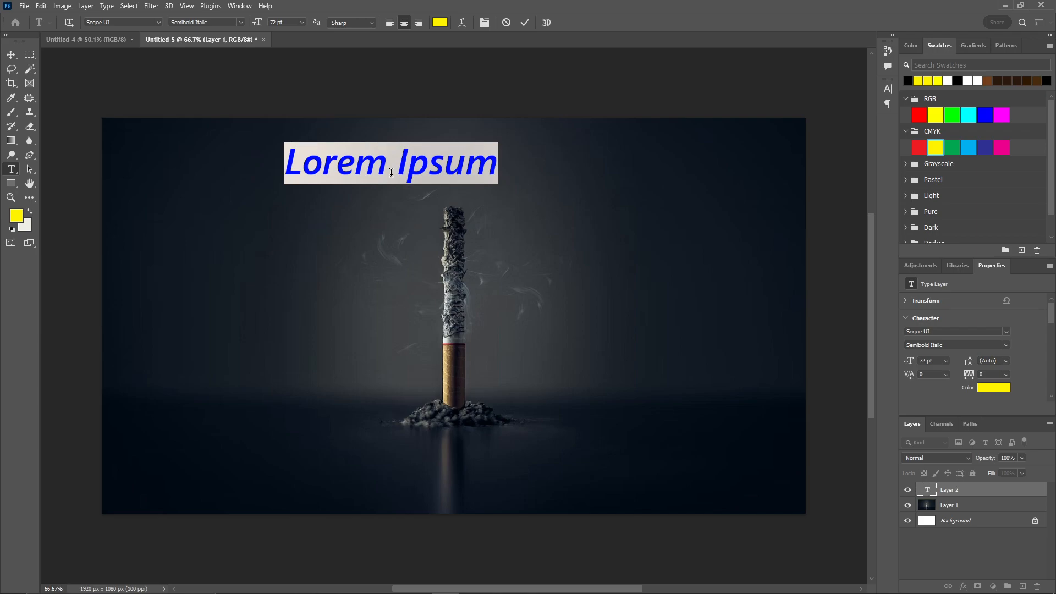
{"action": "type", "text": "Change Your Life"}
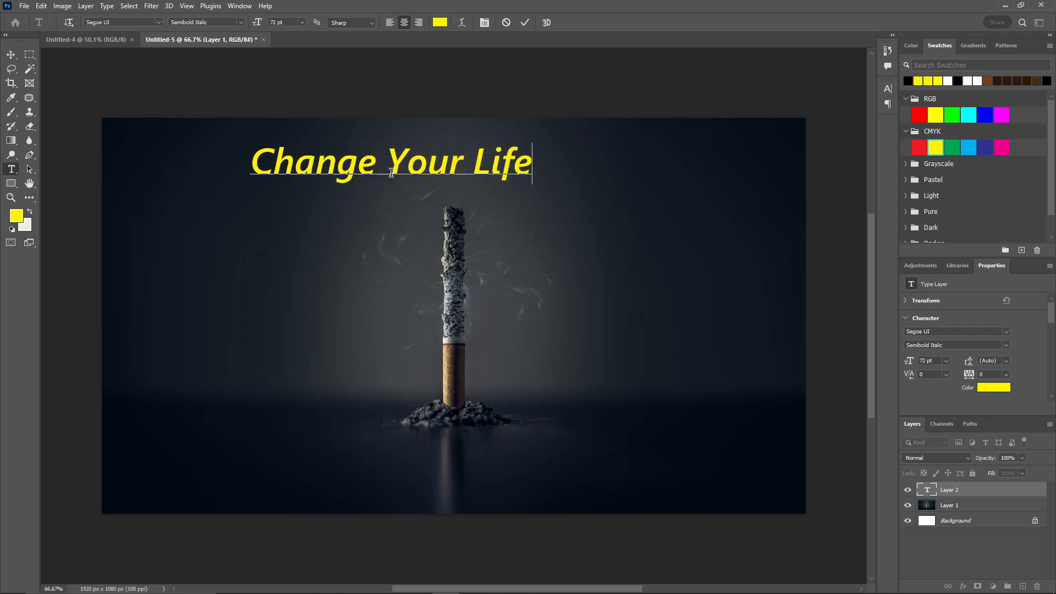
{"action": "triple_click", "coordinate": [458, 159]}
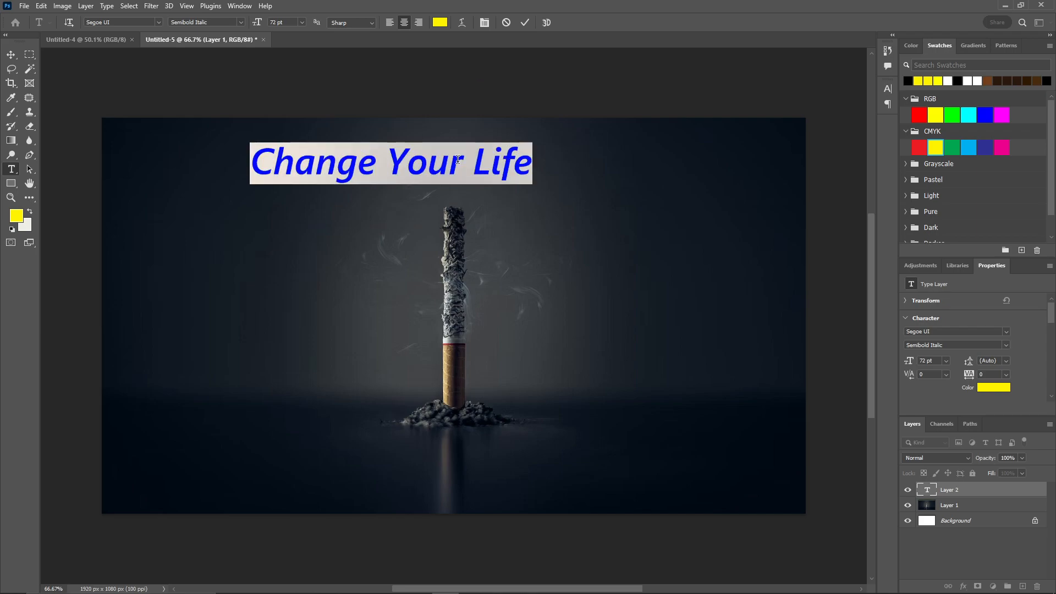
{"action": "left_click", "coordinate": [108, 23]}
{"action": "type", "text": "msmo"}
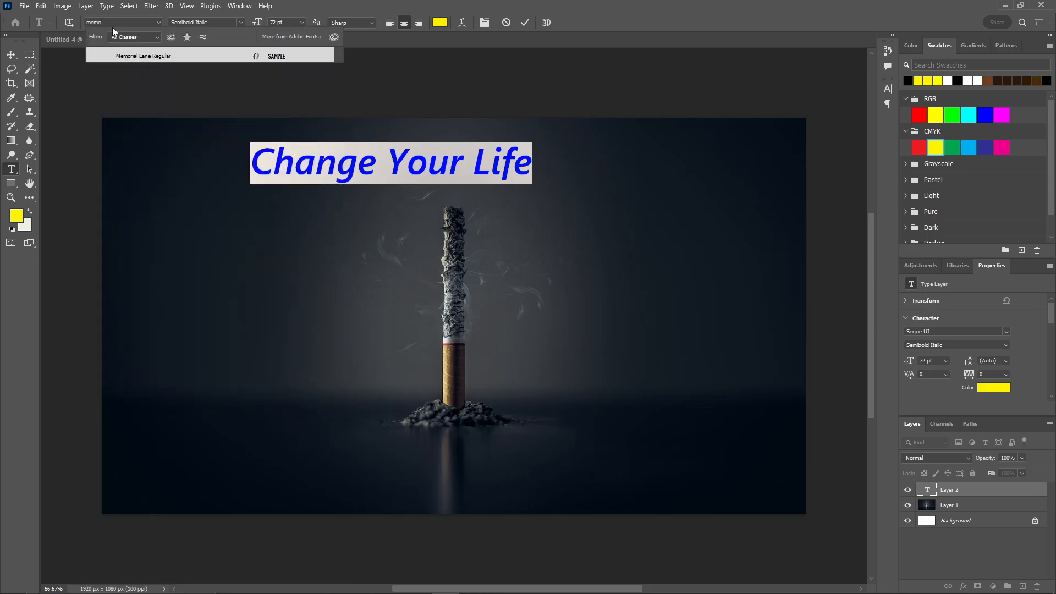
{"action": "left_click", "coordinate": [143, 56]}
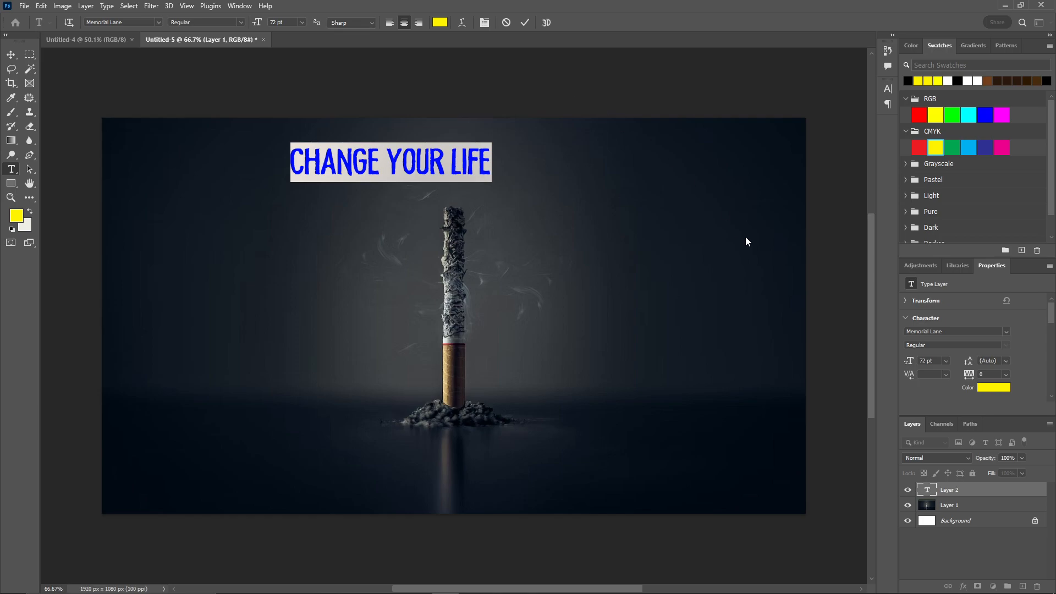
Centre the title horizontally on the photo layer and move it down to the cigarette's tip
{"action": "left_click", "coordinate": [982, 505], "text": "ctrl"}
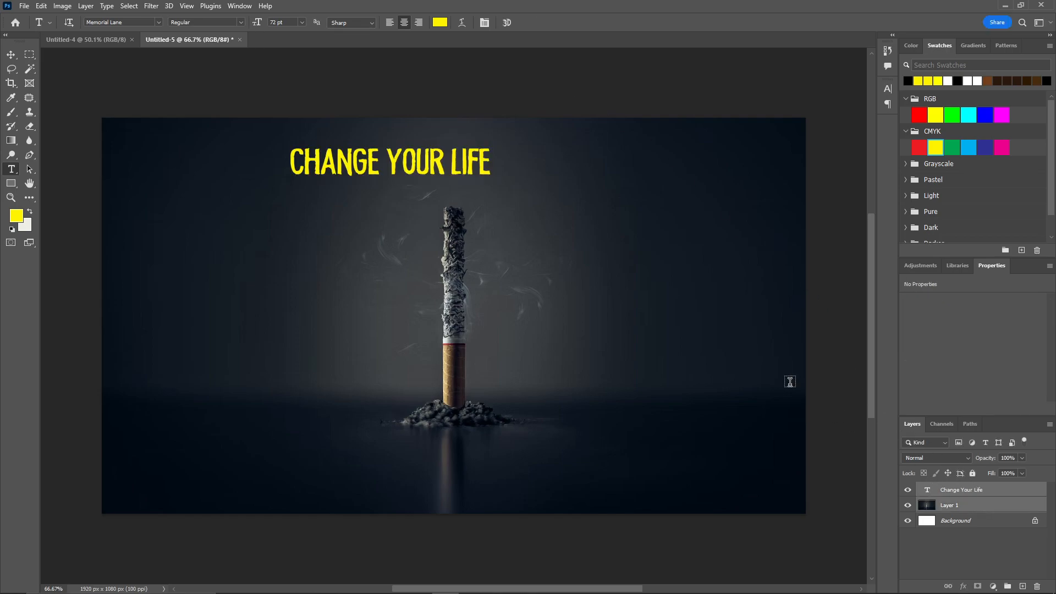
{"action": "left_click", "coordinate": [13, 58]}
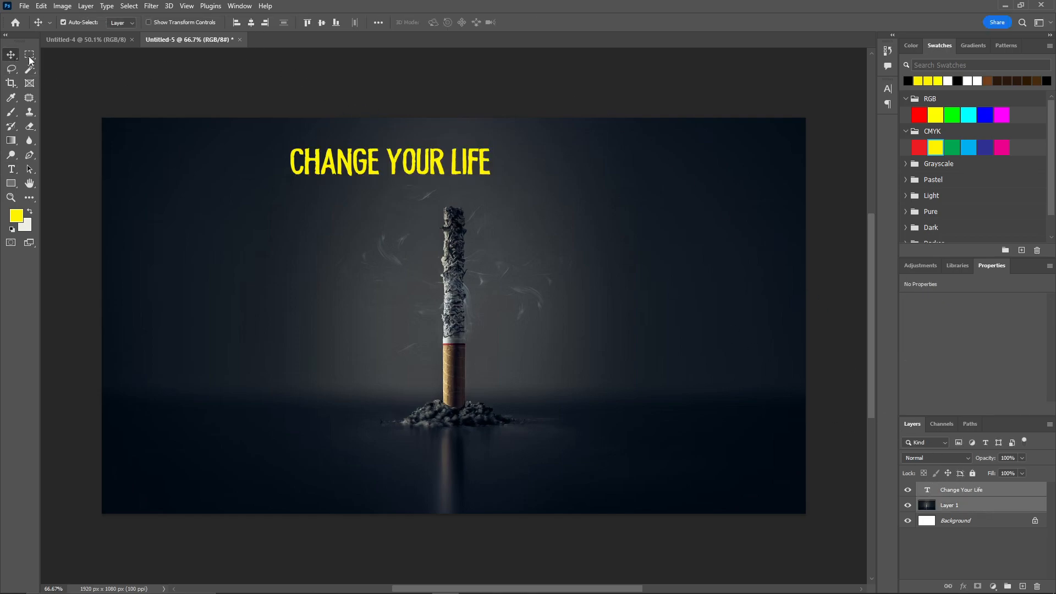
{"action": "left_click", "coordinate": [250, 23]}
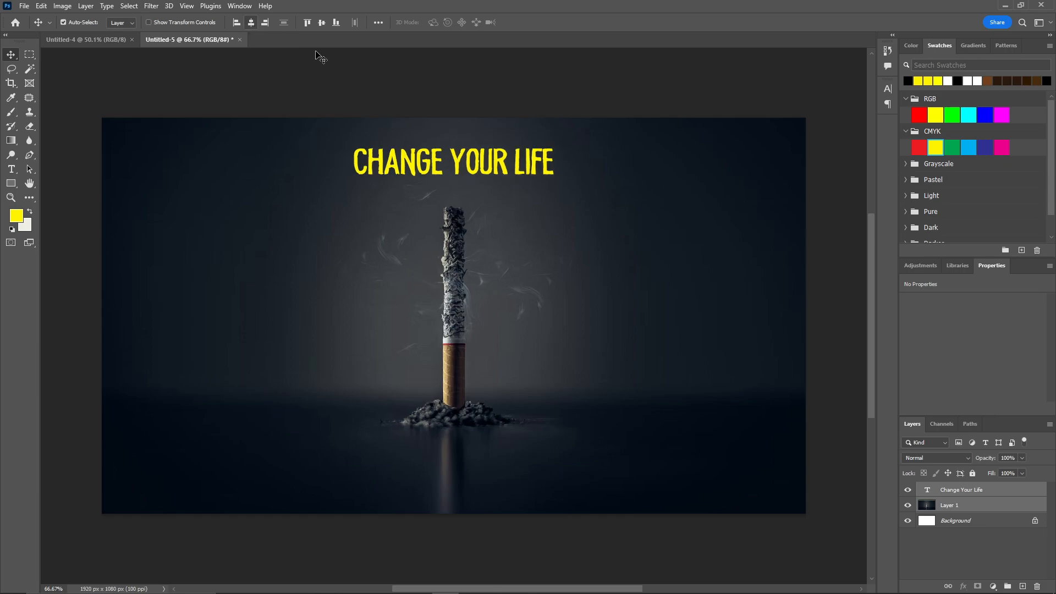
{"action": "left_click", "coordinate": [501, 173]}
{"action": "left_click_drag", "start_coordinate": [493, 168], "coordinate": [488, 205]}
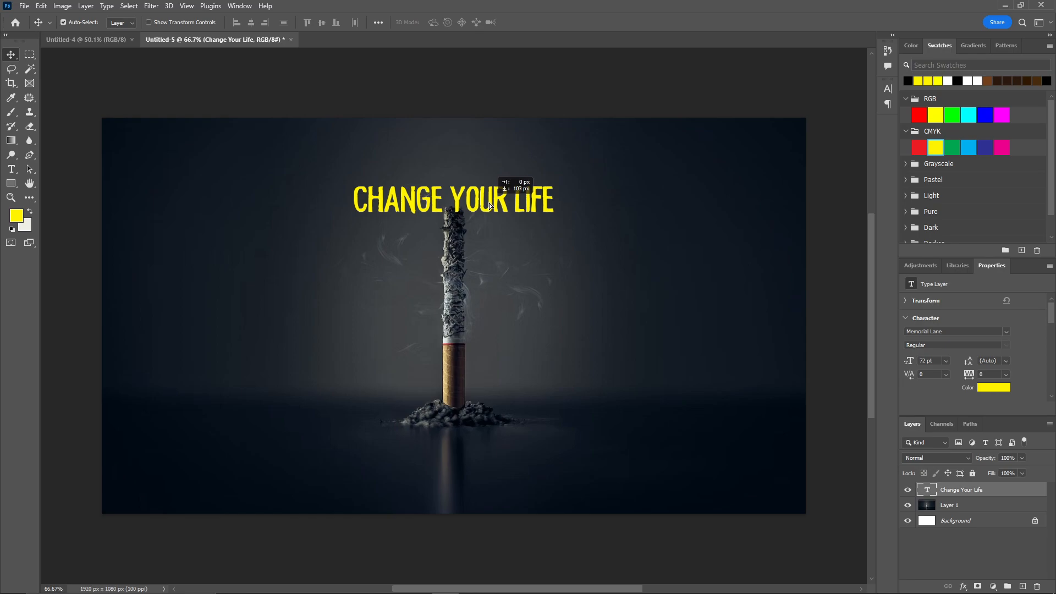
{"action": "left_click", "coordinate": [470, 99]}
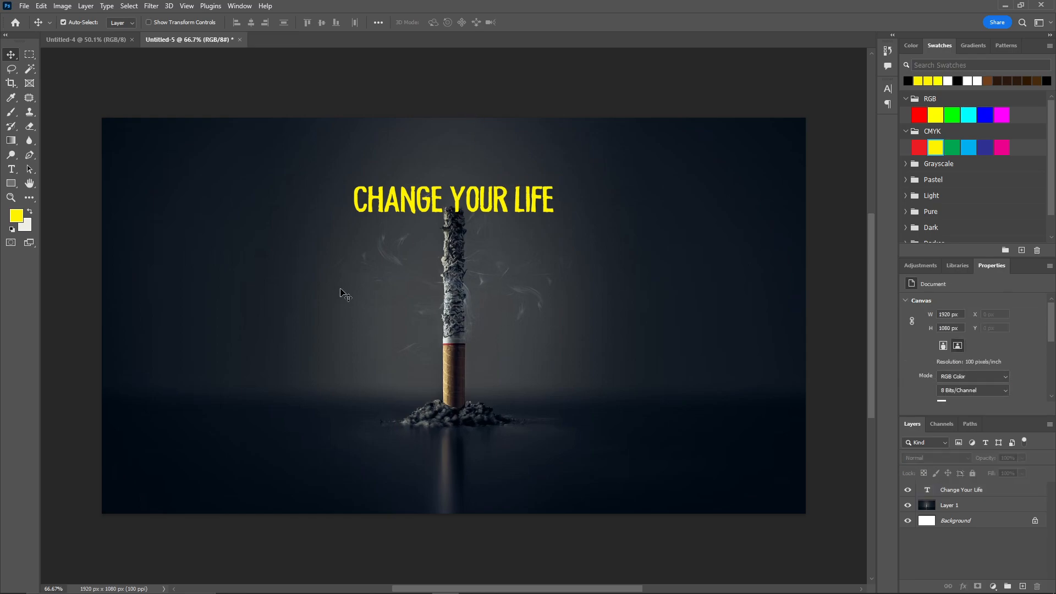
Paste the four-line quote beginning "The most important rule of recovery is" as a new text layer below the title
{"action": "key", "text": "t"}
{"action": "left_click", "coordinate": [417, 277]}
{"action": "left_click", "coordinate": [417, 277]}
{"action": "key", "text": "ctrl+a"}
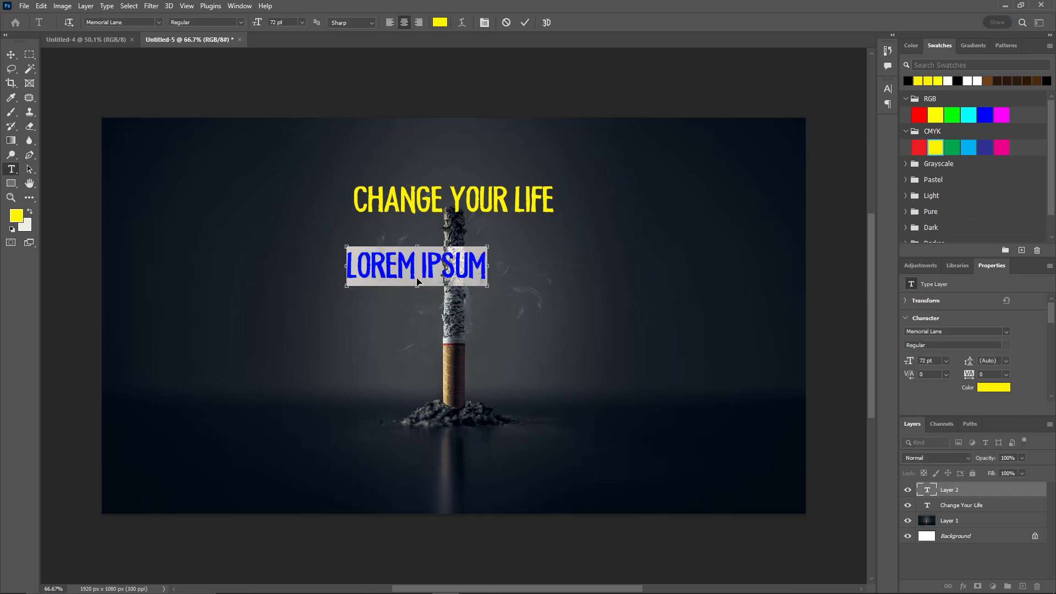
{"action": "type", "text": "THE MOST IMPORTANT RULE OF RECOVERY IS THAT A PERSON DOES NOT ACHIEVE RECOVERY BY JUST NOT USING. RECOVERY INVOLVES CREATING A NEW LIFE IN WHICH IT IS EASIER TO NOT USE"}
Set the whole recovery quote's font size to 45 pt and commit the text
{"action": "key", "text": "ctrl+a"}
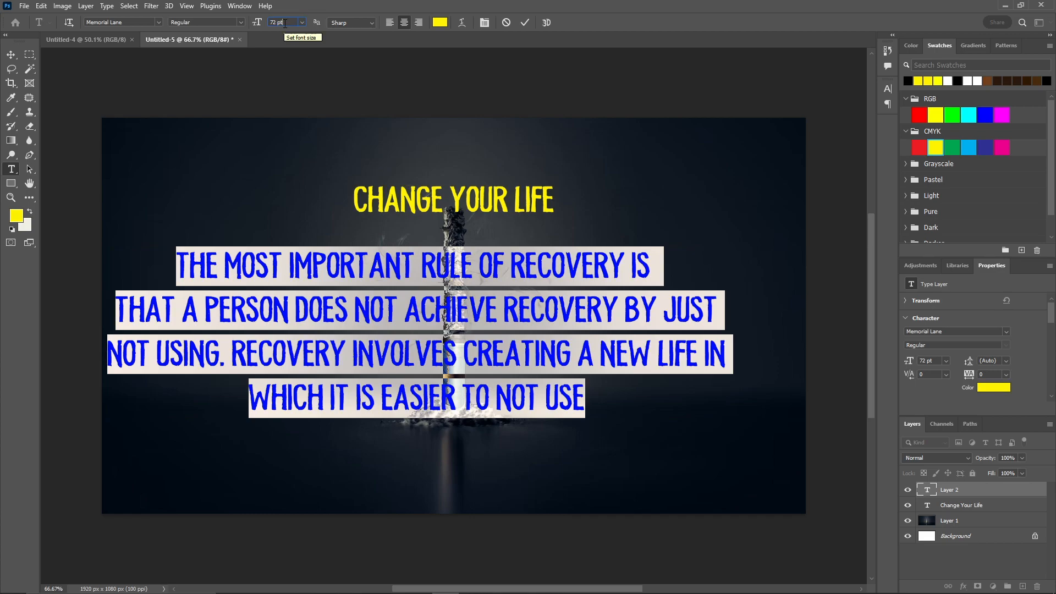
{"action": "type", "text": "61"}
{"action": "key", "text": "Return"}
{"action": "scroll", "coordinate": [285, 23], "scroll_direction": "down", "scroll_amount": 4}
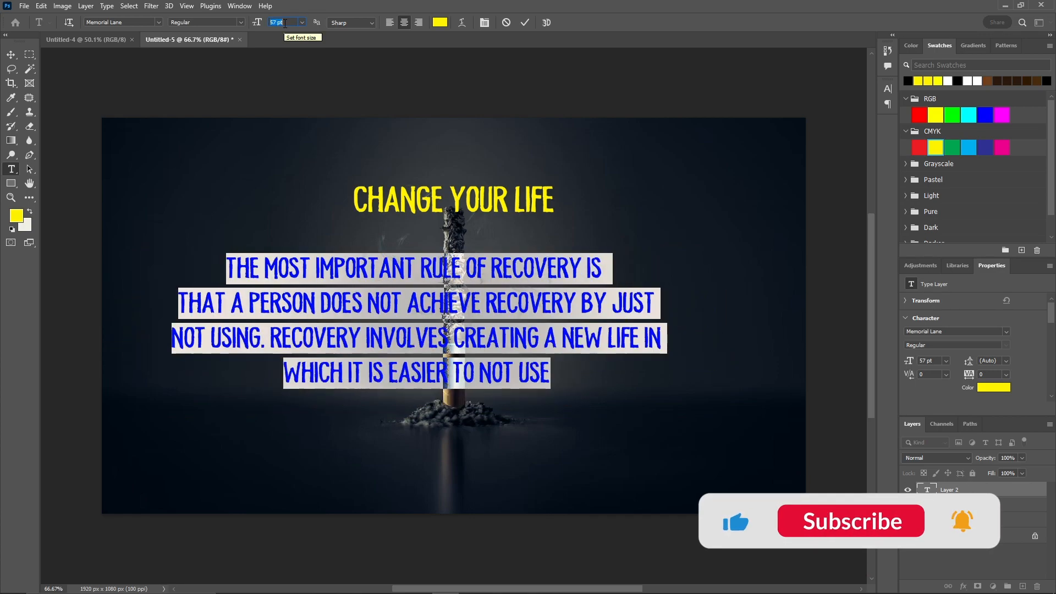
{"action": "type", "text": "15"}
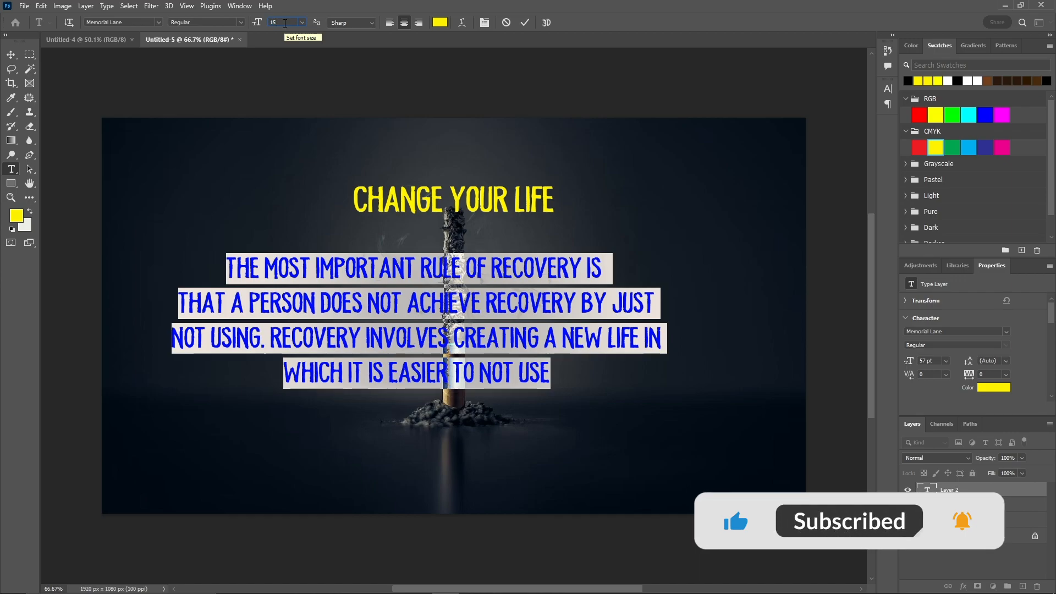
{"action": "key", "text": "Return"}
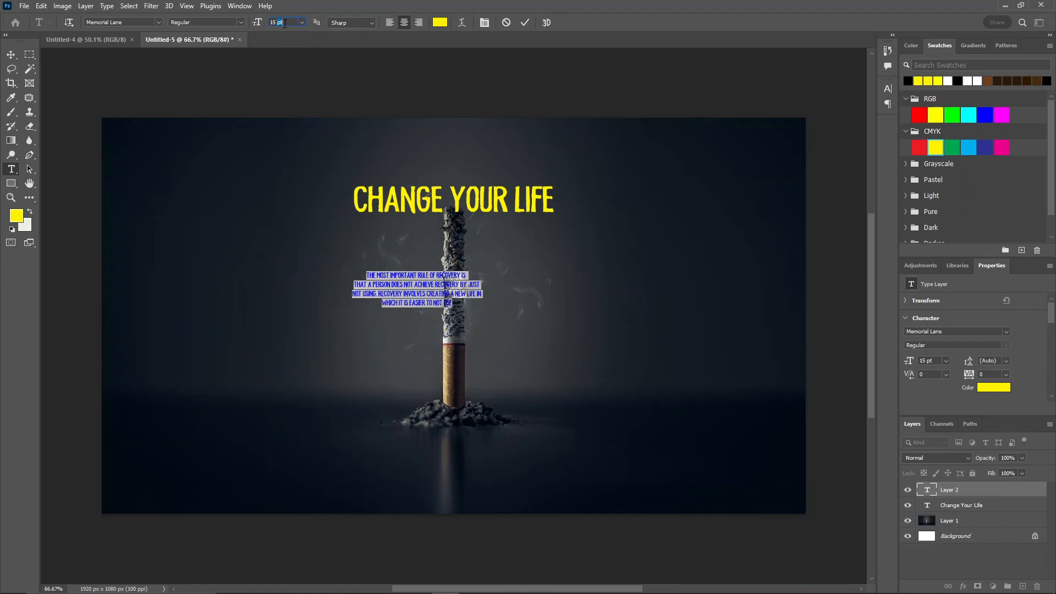
{"action": "left_click", "coordinate": [285, 23]}
{"action": "key", "text": "Return"}
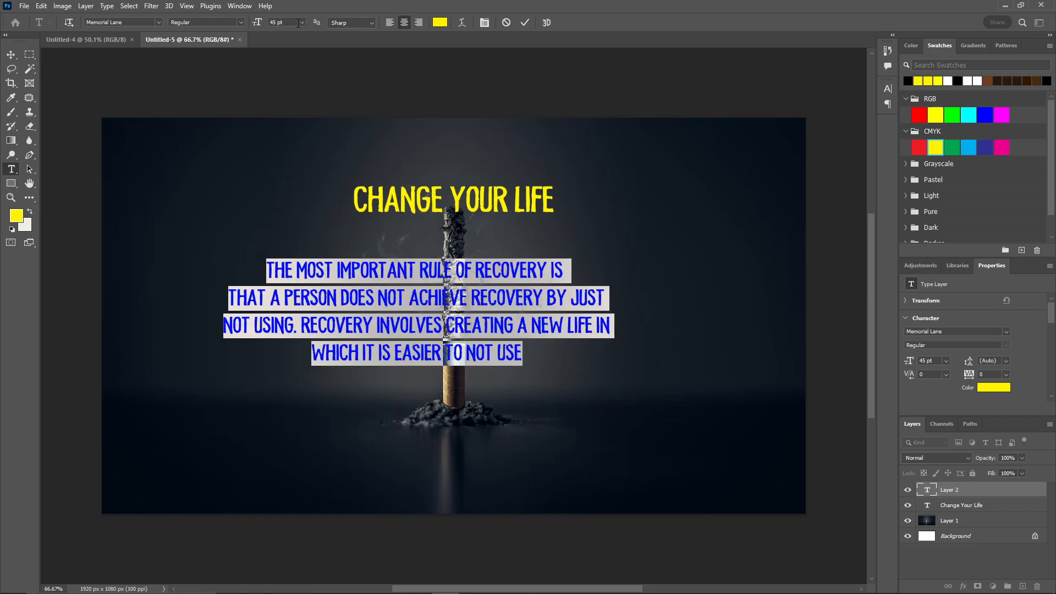
{"action": "left_click", "coordinate": [523, 22]}
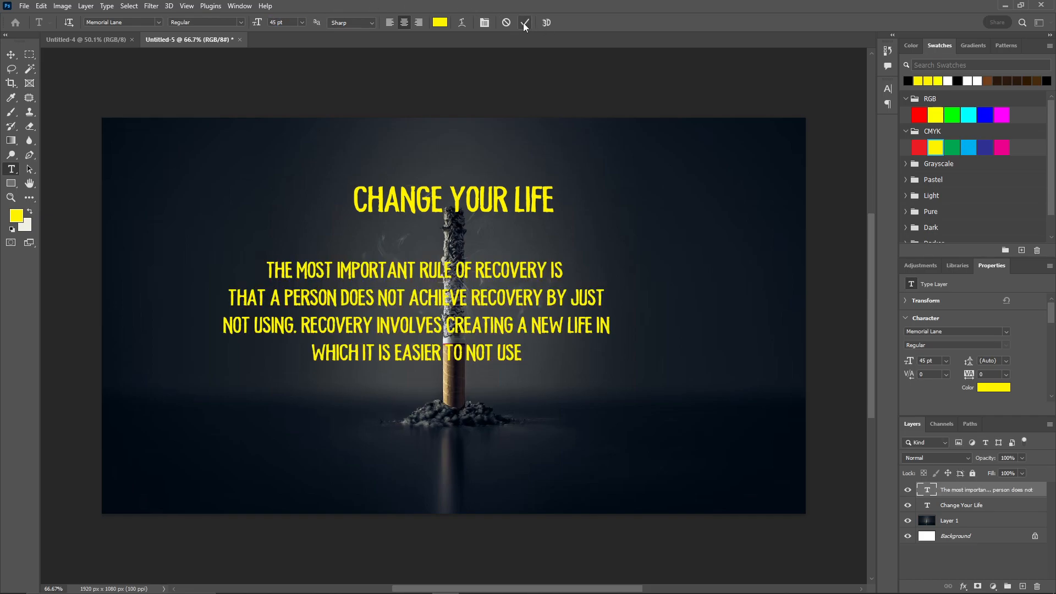
Change the colour of all the recovery quote's text to white
{"action": "triple_click", "coordinate": [445, 273]}
{"action": "key", "text": "ctrl+a"}
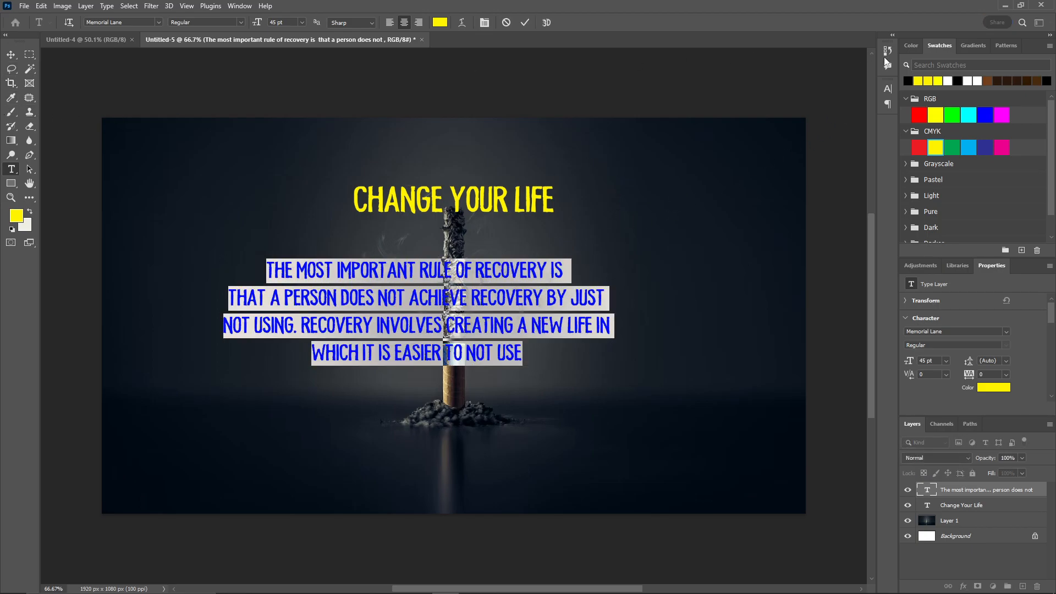
{"action": "left_click", "coordinate": [948, 81]}
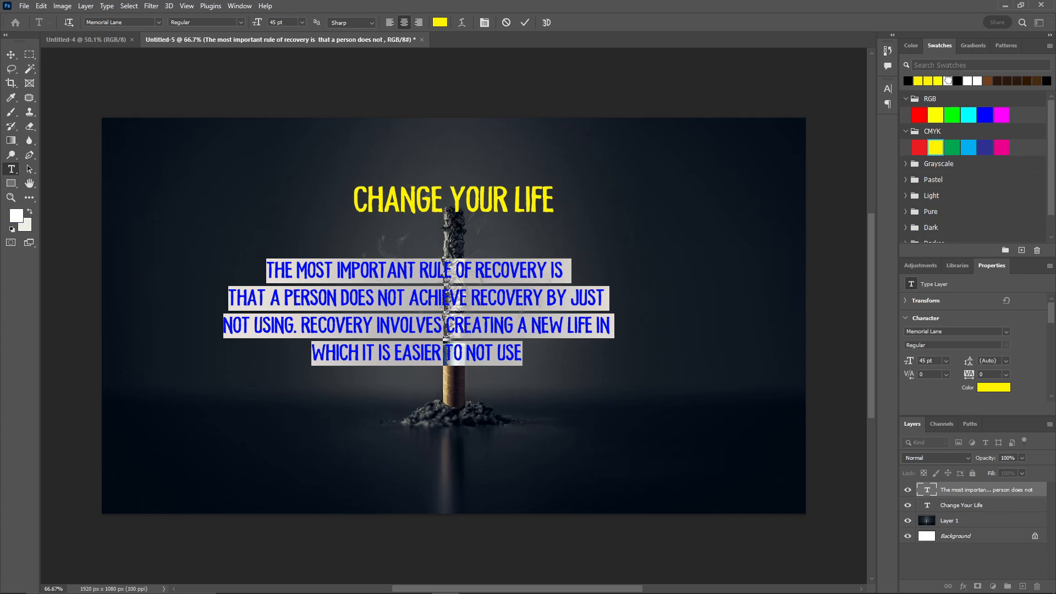
{"action": "left_click", "coordinate": [457, 271]}
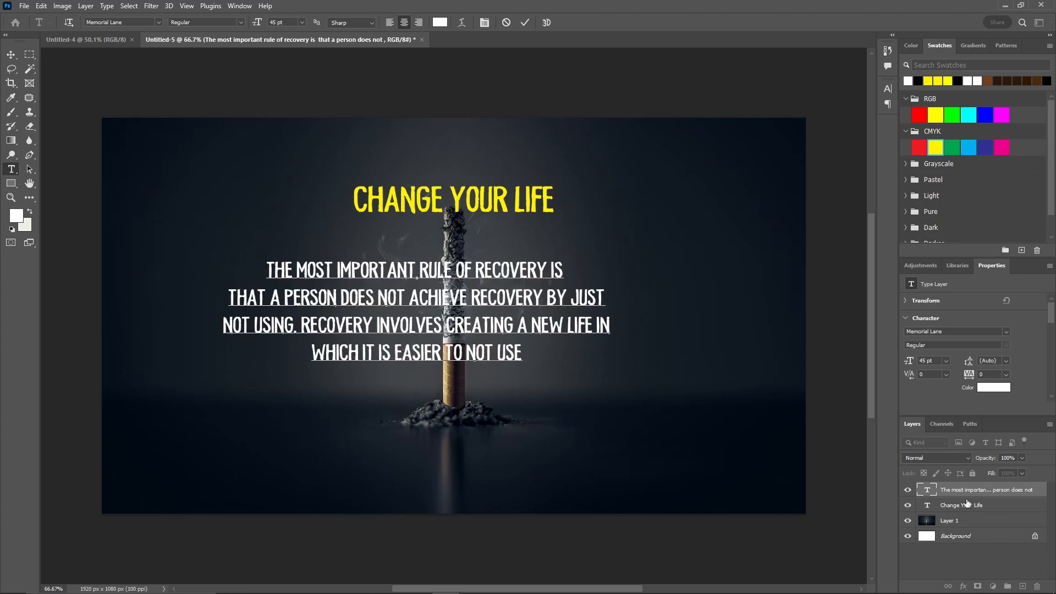
Centre the recovery quote horizontally on the photo layer
{"action": "left_click", "coordinate": [969, 525]}
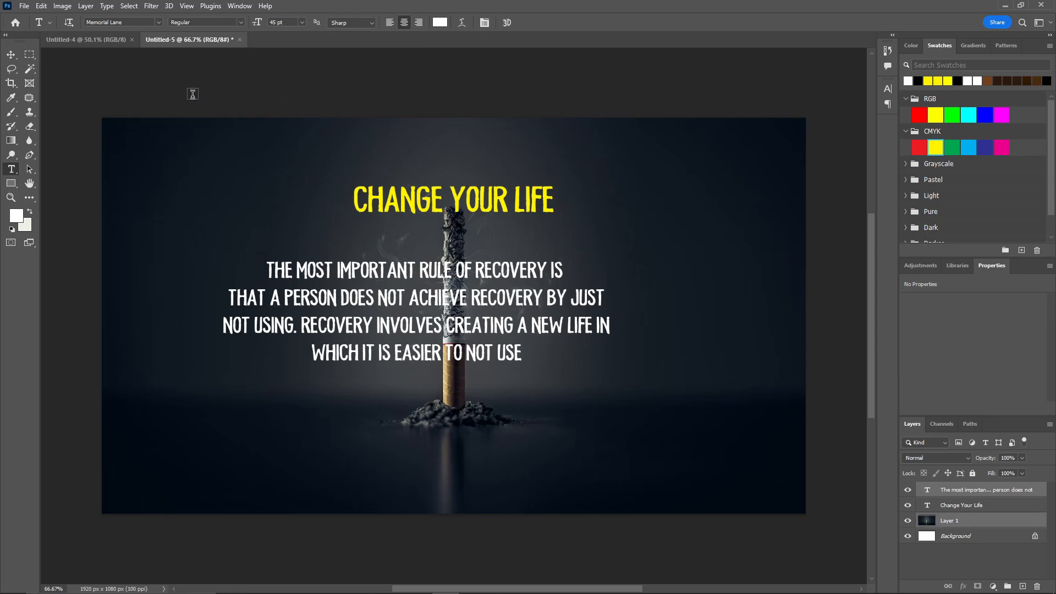
{"action": "left_click", "coordinate": [11, 55]}
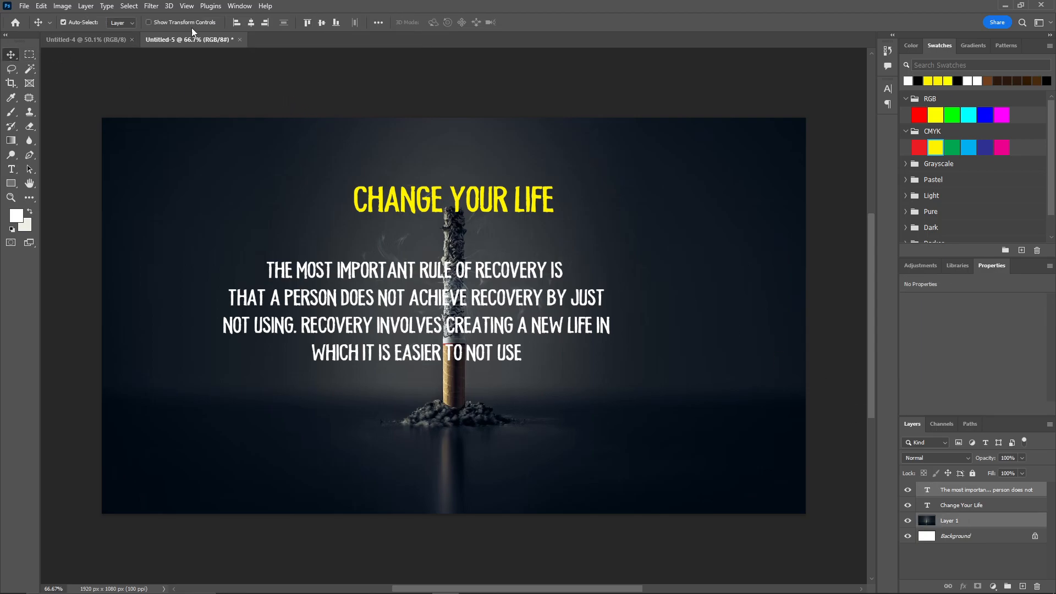
{"action": "left_click", "coordinate": [251, 22]}
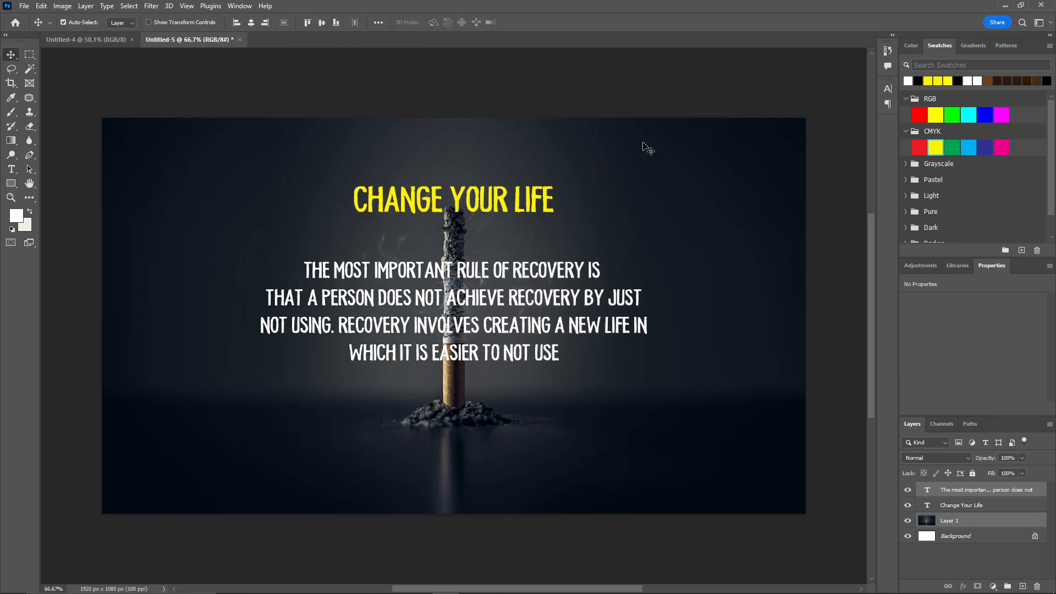
Add a near-black colour-fill bar behind the quote's first line using a rectangular selection, and make three copies of it
{"action": "left_click", "coordinate": [1011, 568]}
{"action": "left_click", "coordinate": [1021, 586]}
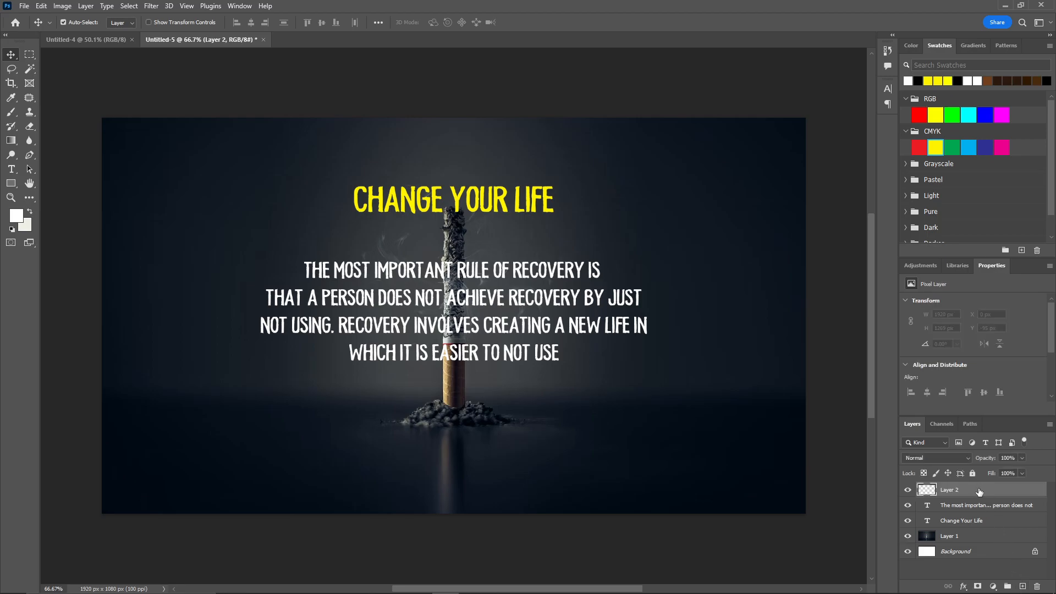
{"action": "left_click", "coordinate": [30, 56]}
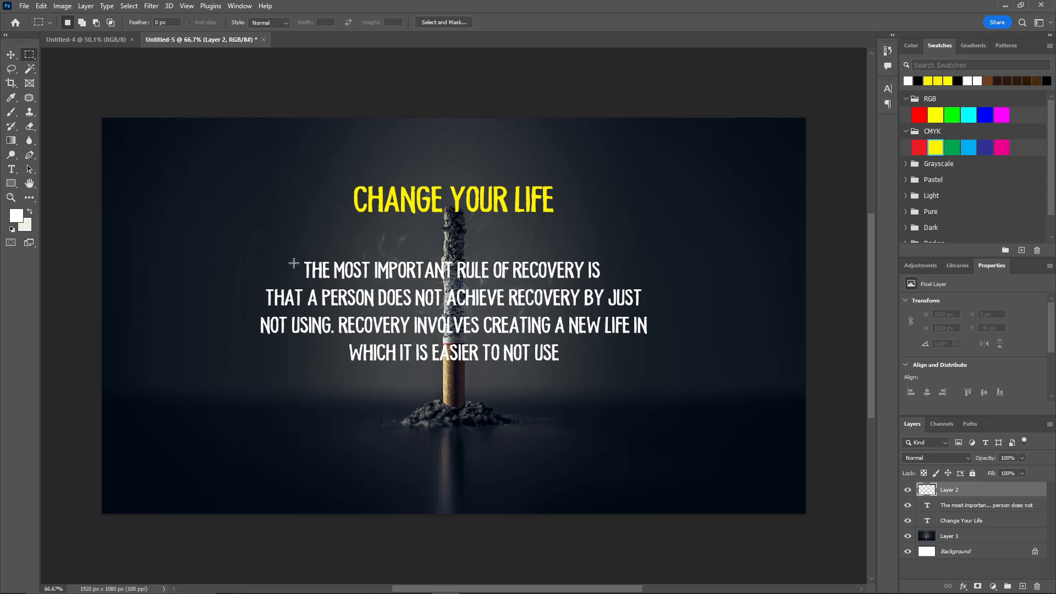
{"action": "left_click_drag", "start_coordinate": [301, 258], "coordinate": [603, 282]}
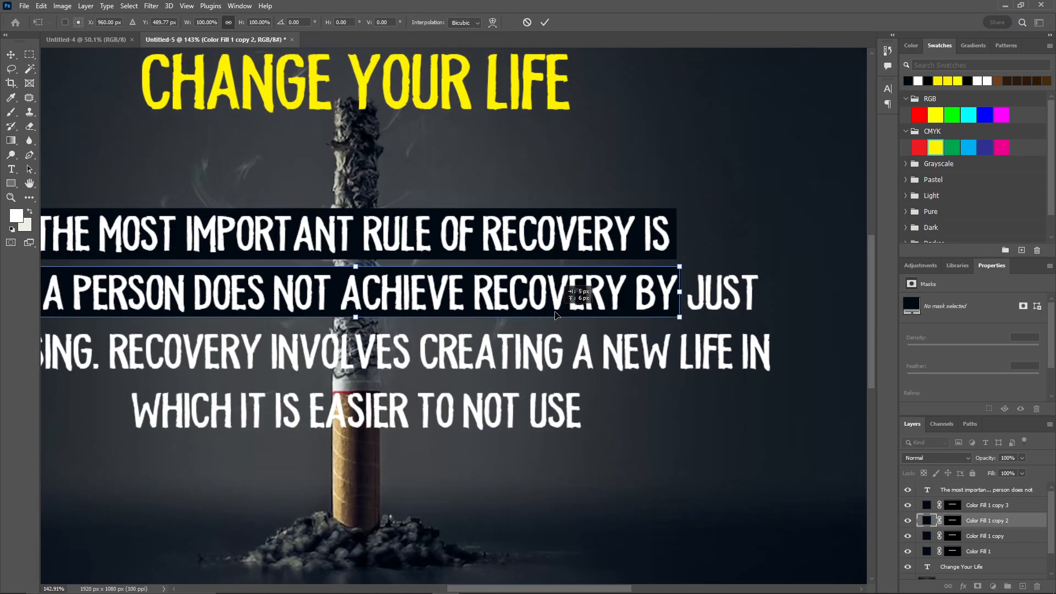
Widen one bar copy to cover the quote's second line, and move and widen another to cover the third line
{"action": "left_click_drag", "start_coordinate": [682, 290], "coordinate": [759, 290]}
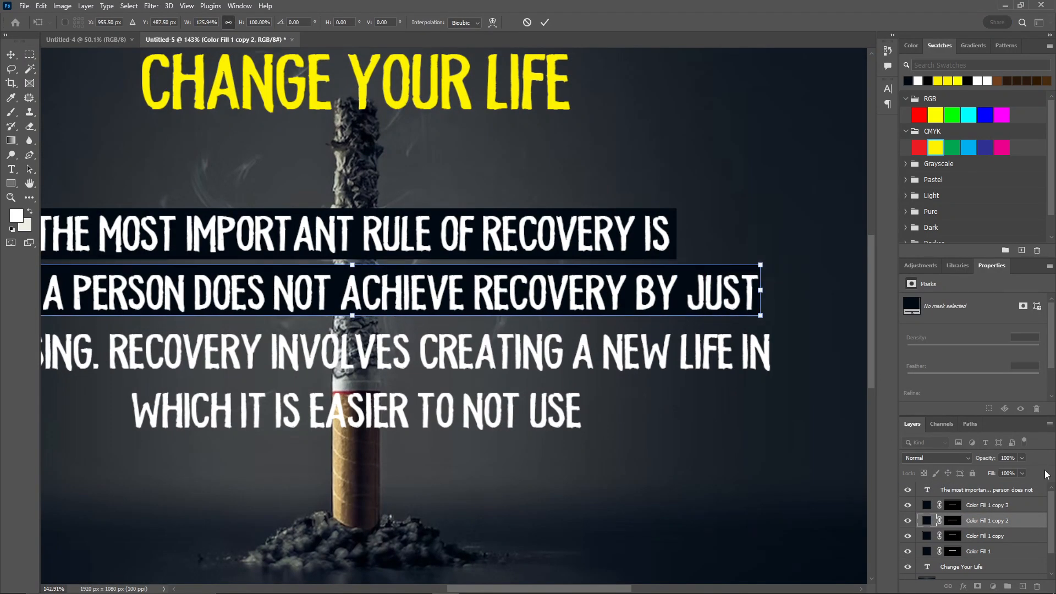
{"action": "left_click", "coordinate": [985, 537]}
{"action": "key", "text": "ctrl+t"}
{"action": "left_click_drag", "start_coordinate": [550, 233], "coordinate": [550, 348]}
{"action": "left_click_drag", "start_coordinate": [677, 348], "coordinate": [779, 348]}
Move the original Color Fill 1 bar behind the quote's fourth line and narrow it to fit the text
{"action": "left_click", "coordinate": [983, 553]}
{"action": "key", "text": "ctrl+t"}
{"action": "left_click_drag", "start_coordinate": [550, 234], "coordinate": [550, 409]}
{"action": "left_click_drag", "start_coordinate": [677, 409], "coordinate": [596, 407]}
{"action": "left_click", "coordinate": [545, 22]}
Set the opacity of all four colour-fill bars behind the quote to 80%
{"action": "scroll", "coordinate": [605, 359], "scroll_direction": "down", "scroll_amount": 7}
{"action": "left_click", "coordinate": [987, 506]}
{"action": "left_click", "coordinate": [987, 551], "text": "shift"}
{"action": "left_click", "coordinate": [1008, 458]}
{"action": "scroll", "coordinate": [1009, 458], "scroll_direction": "down", "scroll_amount": 20}
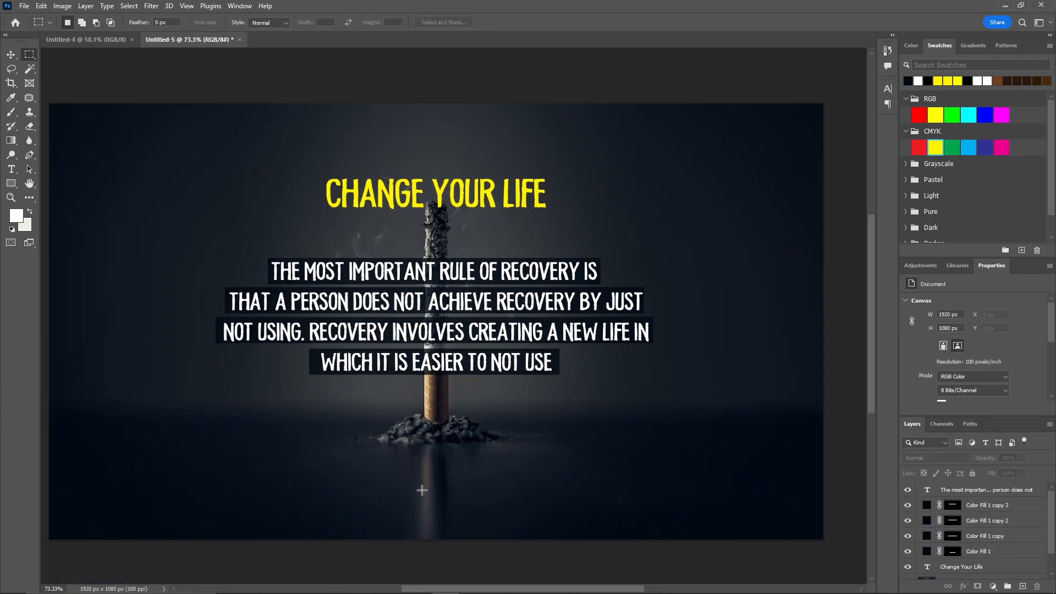
{"action": "key", "text": "t"}
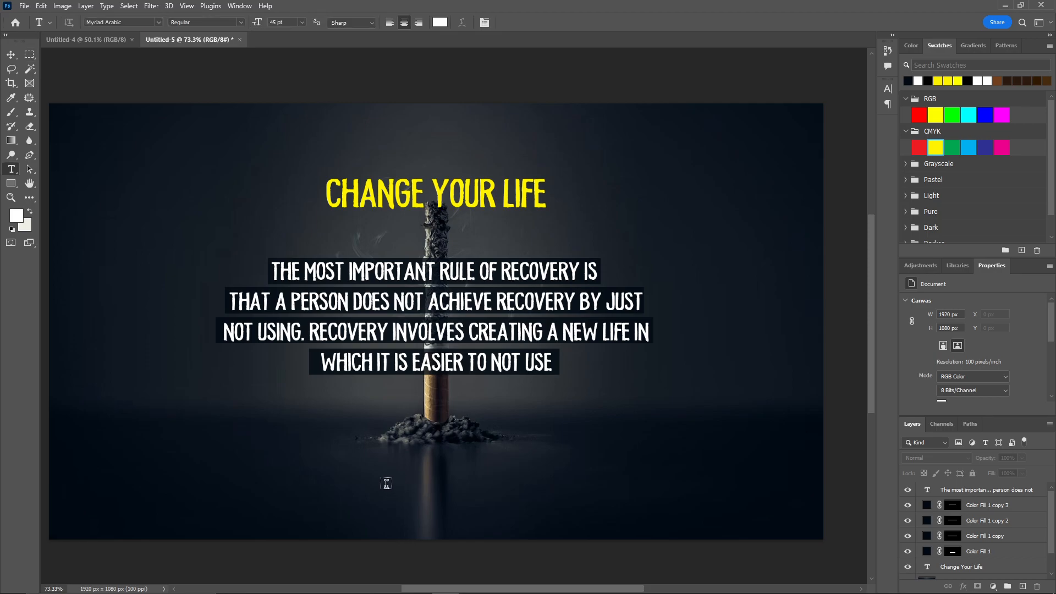
{"action": "left_click", "coordinate": [386, 485]}
{"action": "type", "text": "@"}
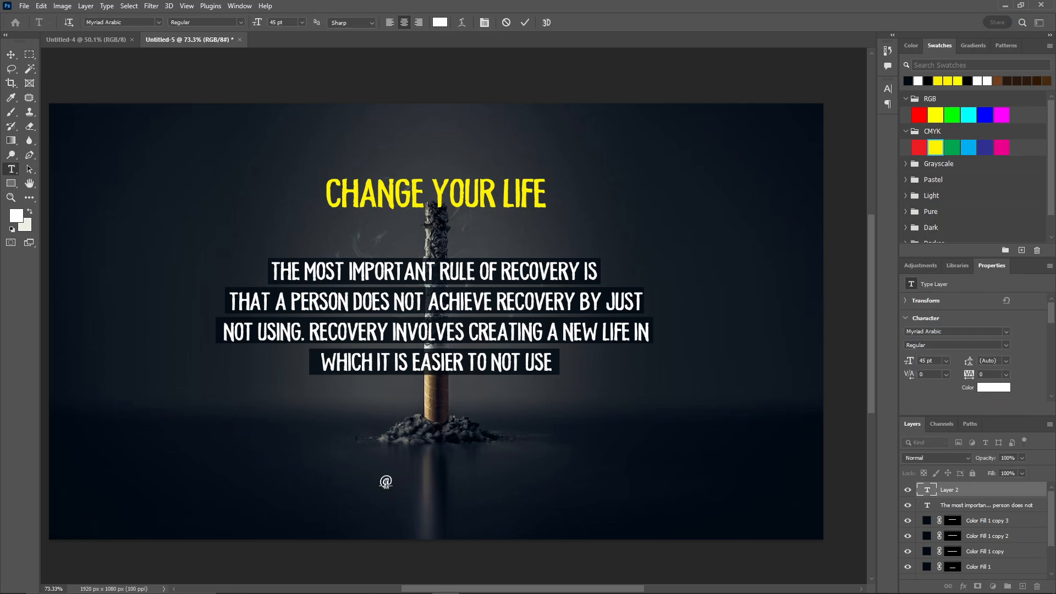
{"action": "type", "text": "addiction.recovery"}
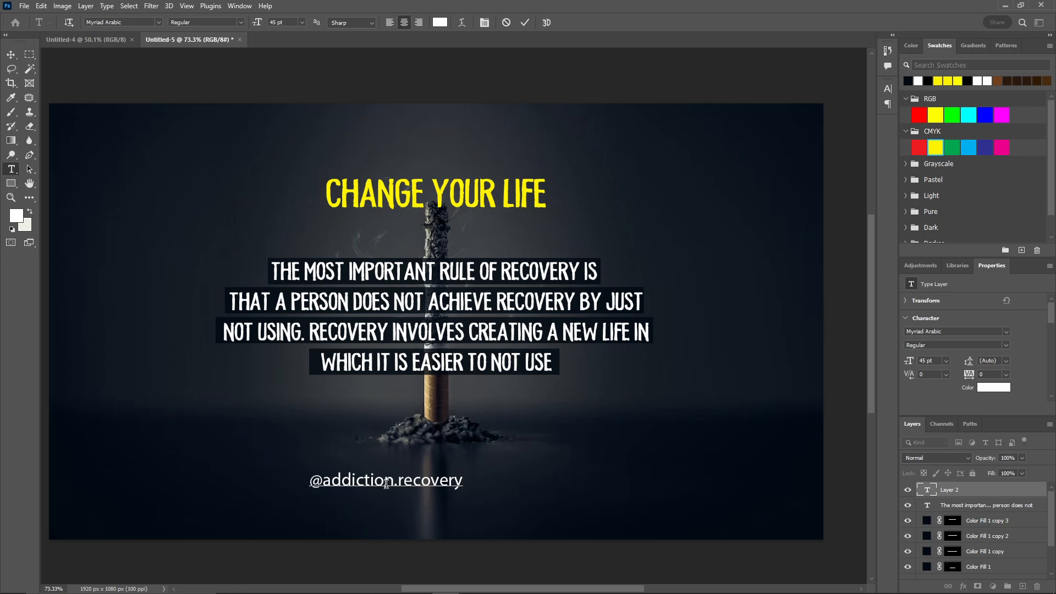
{"action": "key", "text": "ctrl+a"}
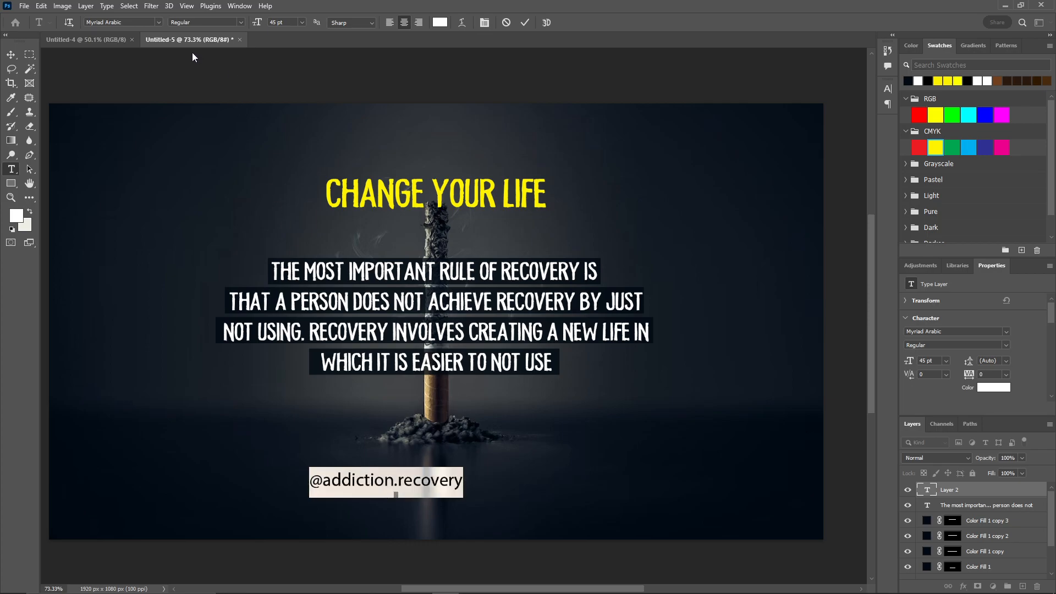
{"action": "double_click", "coordinate": [121, 22]}
{"action": "left_click", "coordinate": [120, 22]}
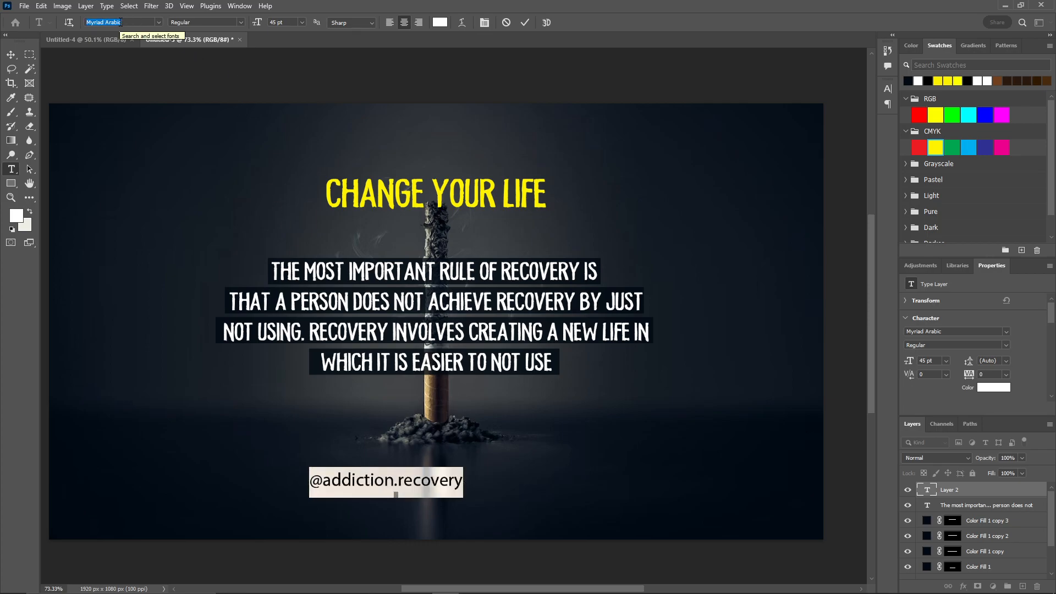
{"action": "type", "text": "mem"}
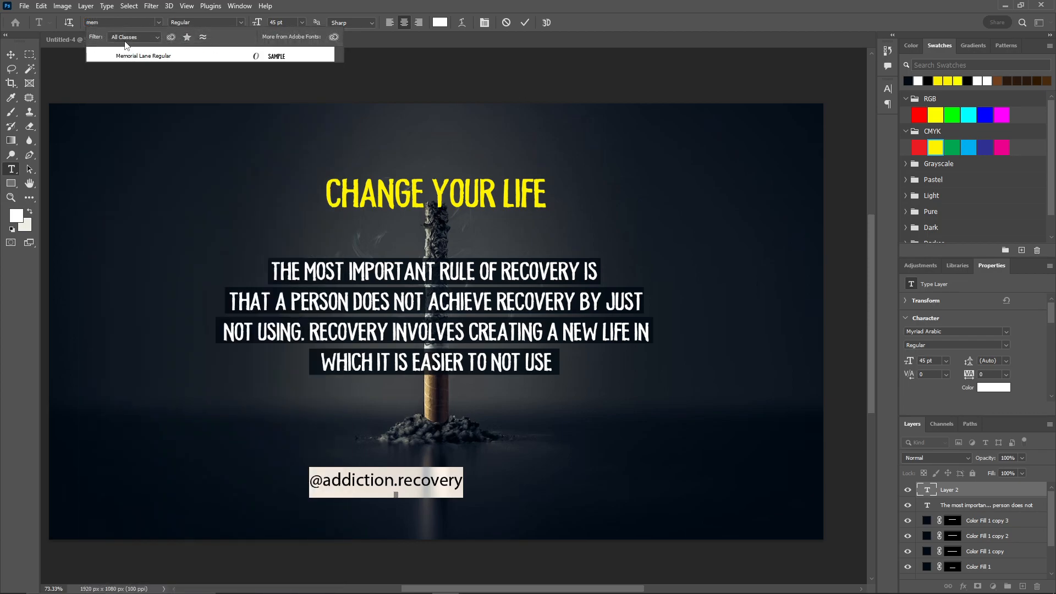
{"action": "left_click", "coordinate": [134, 55]}
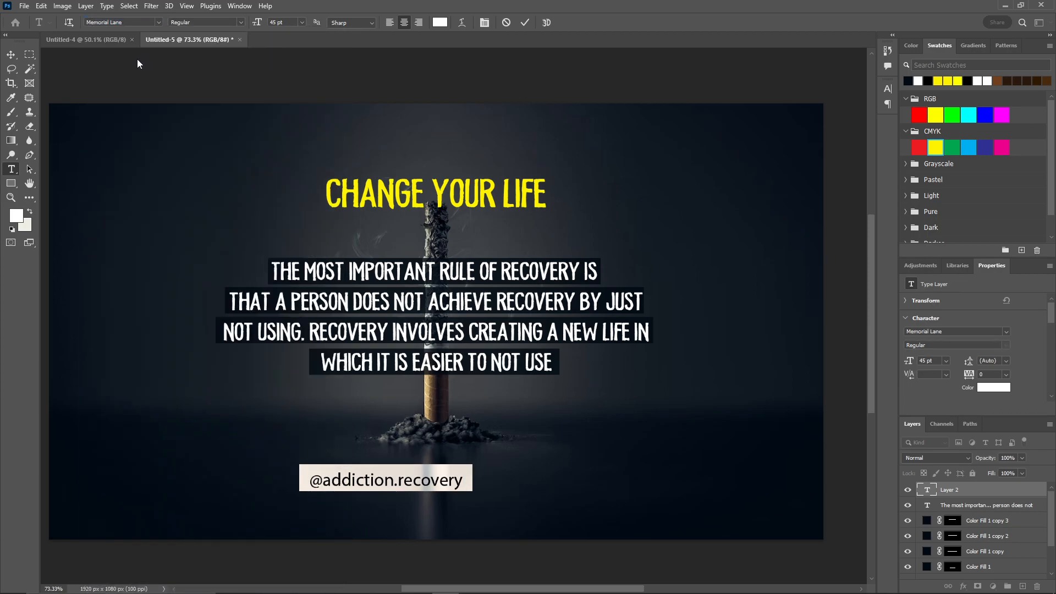
{"action": "left_click", "coordinate": [526, 23]}
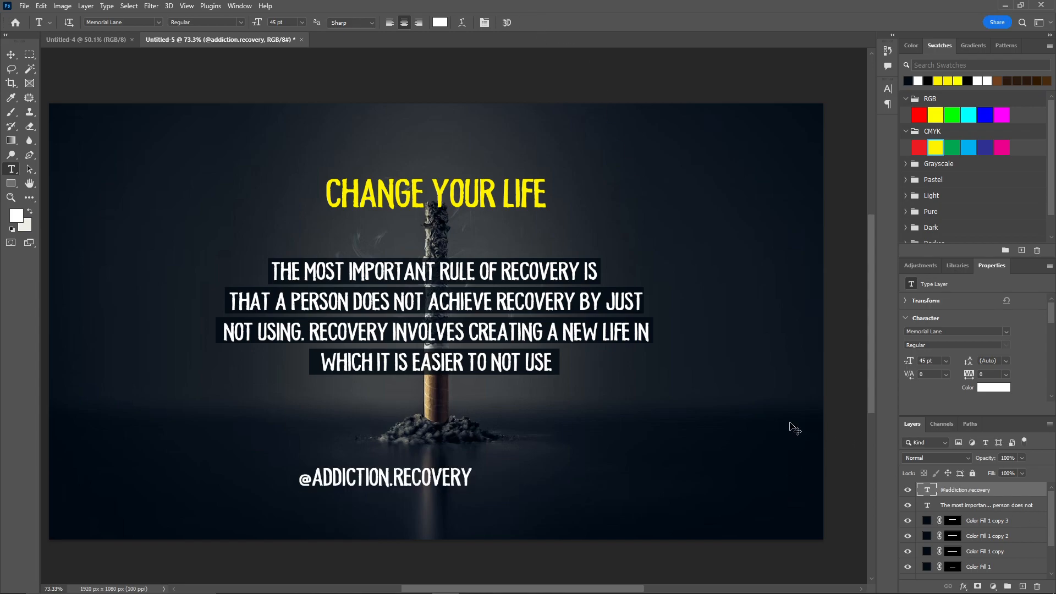
{"action": "key", "text": "ctrl+t"}
{"action": "left_click_drag", "start_coordinate": [471, 491], "coordinate": [442, 488]}
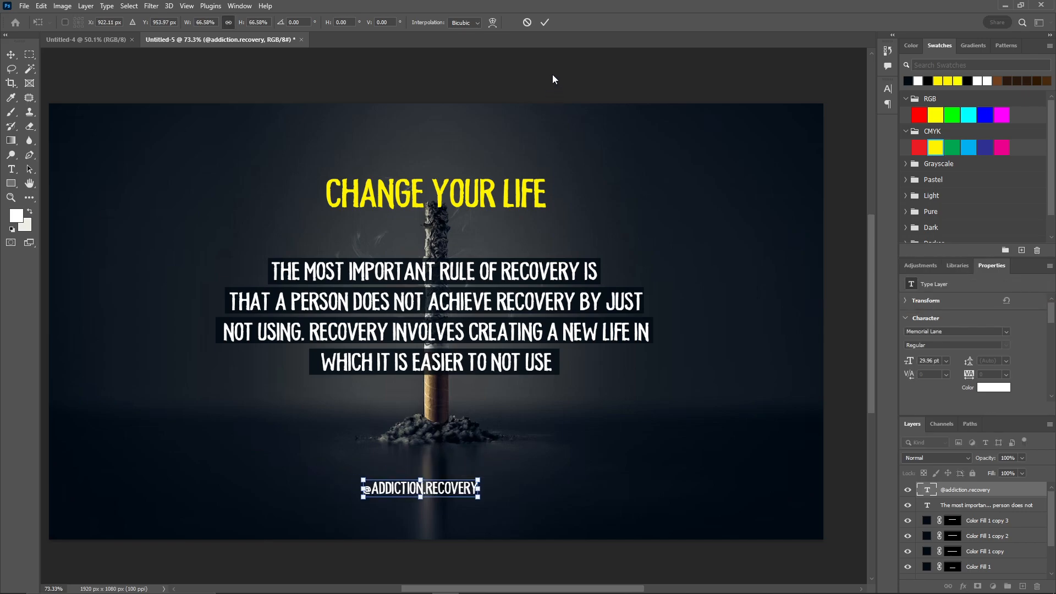
{"action": "left_click", "coordinate": [542, 22]}
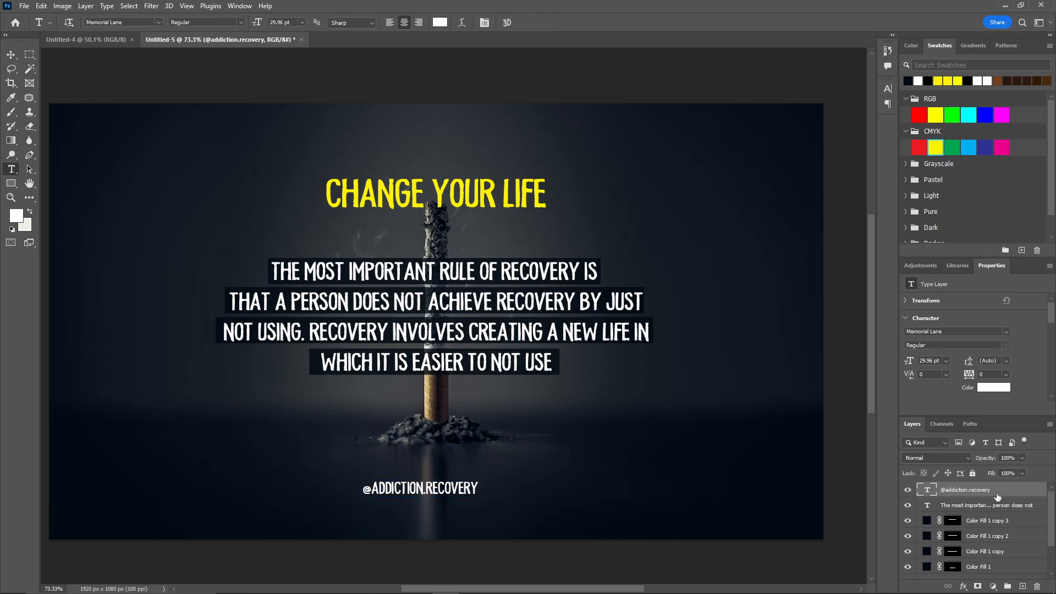
{"action": "scroll", "coordinate": [982, 495], "scroll_direction": "down", "scroll_amount": 2}
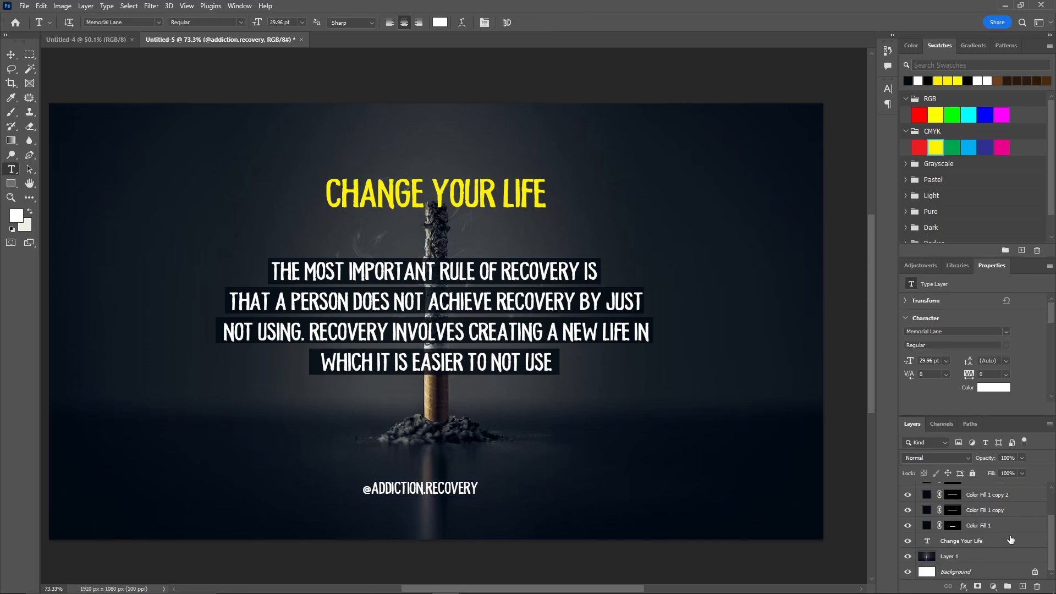
{"action": "left_click", "coordinate": [960, 559]}
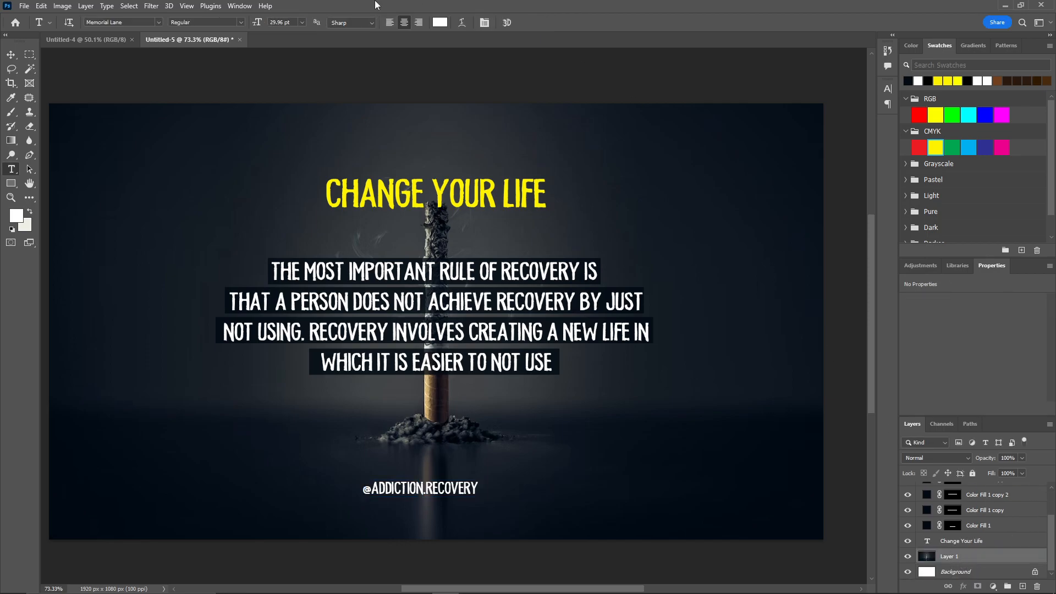
{"action": "left_click", "coordinate": [10, 55]}
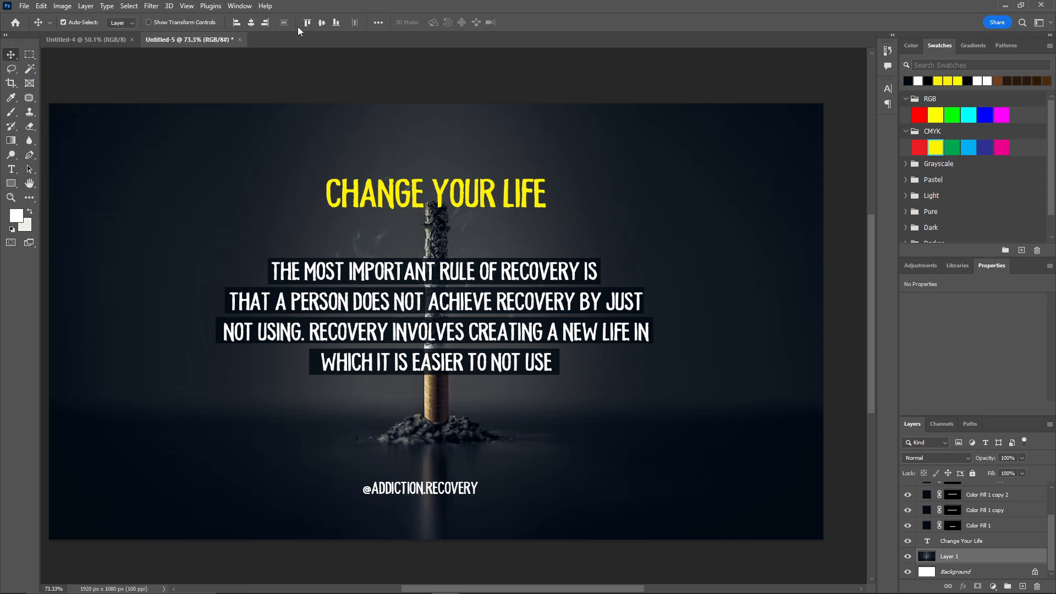
{"action": "left_click", "coordinate": [252, 24]}
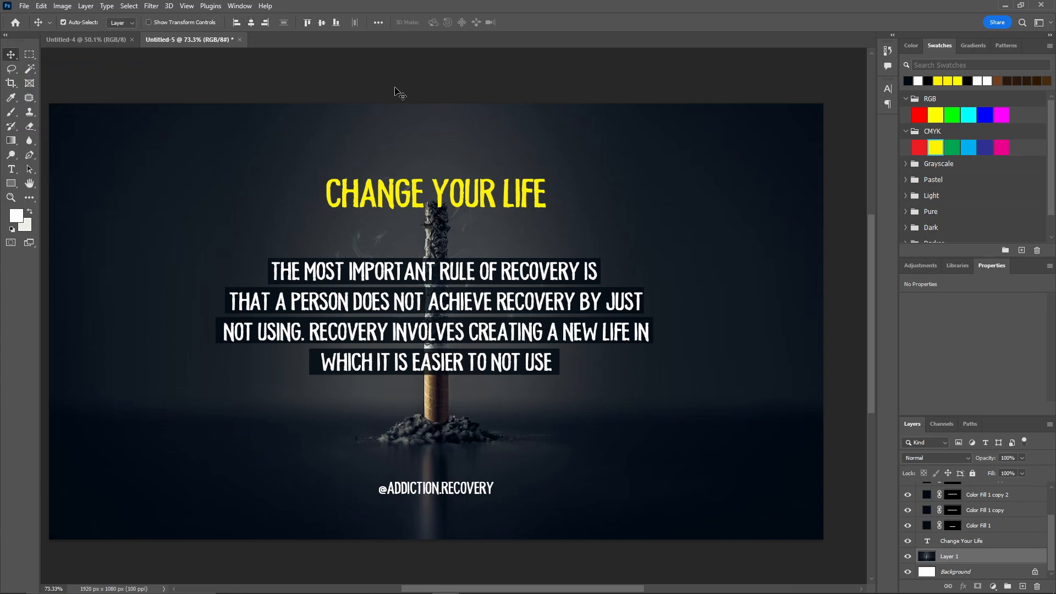
{"action": "left_click", "coordinate": [544, 99]}
{"action": "key", "text": "ctrl+minus"}
{"action": "scroll", "coordinate": [545, 102], "scroll_direction": "down", "scroll_amount": 1}
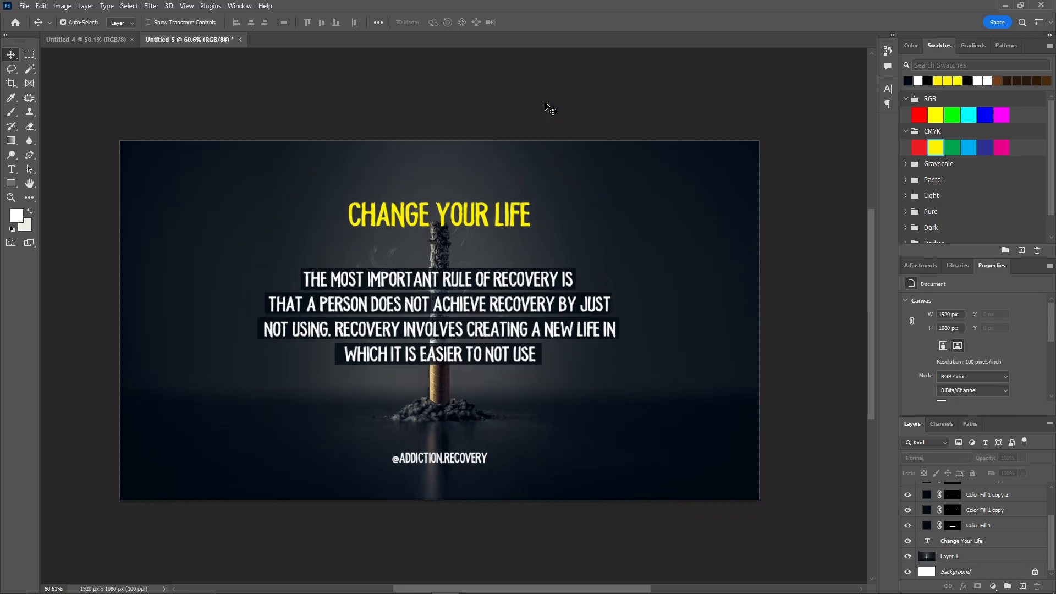
{"action": "left_click_drag", "start_coordinate": [440, 162], "coordinate": [472, 150]}
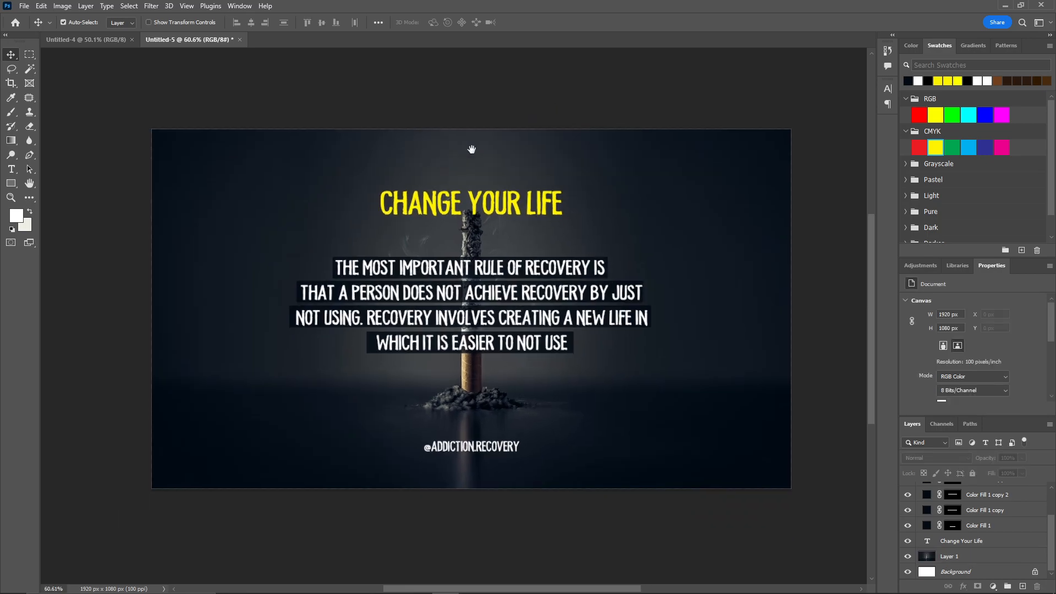
{"action": "left_click", "coordinate": [987, 527]}
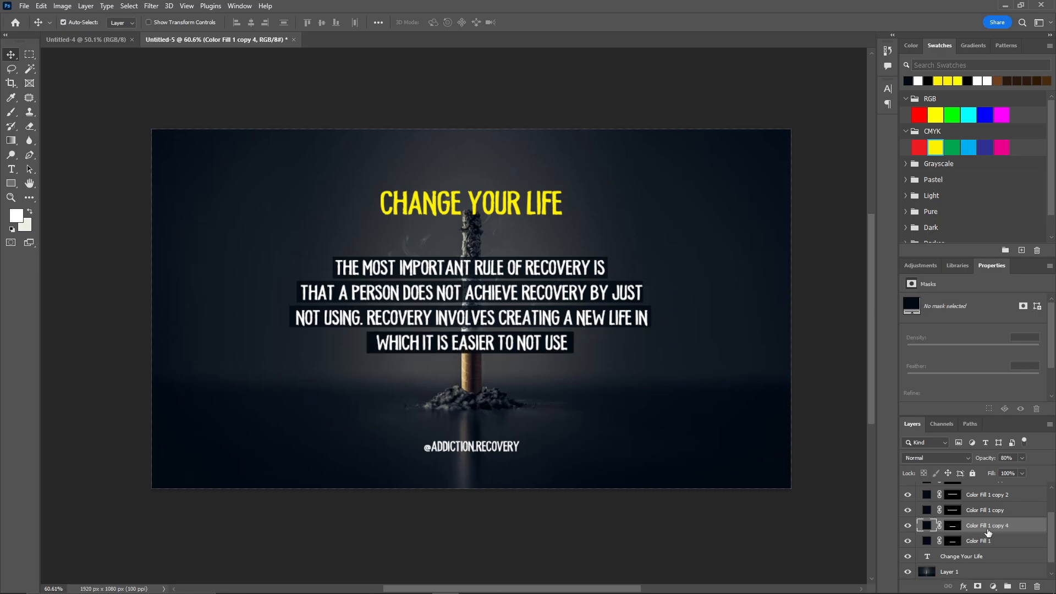
{"action": "key", "text": "ctrl+alt+t"}
{"action": "left_click_drag", "start_coordinate": [519, 346], "coordinate": [527, 443]}
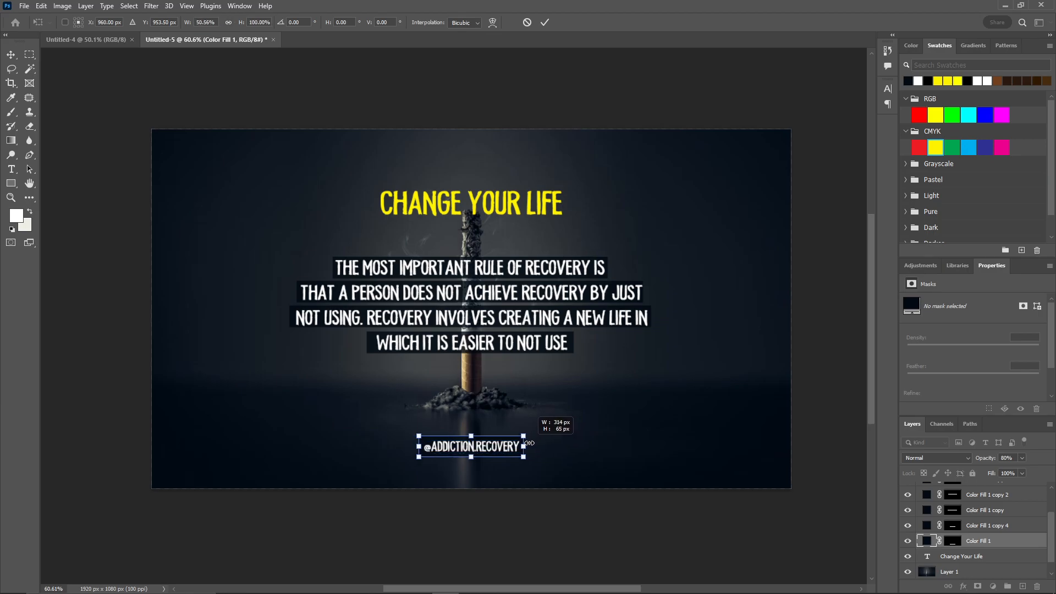
{"action": "left_click", "coordinate": [545, 22]}
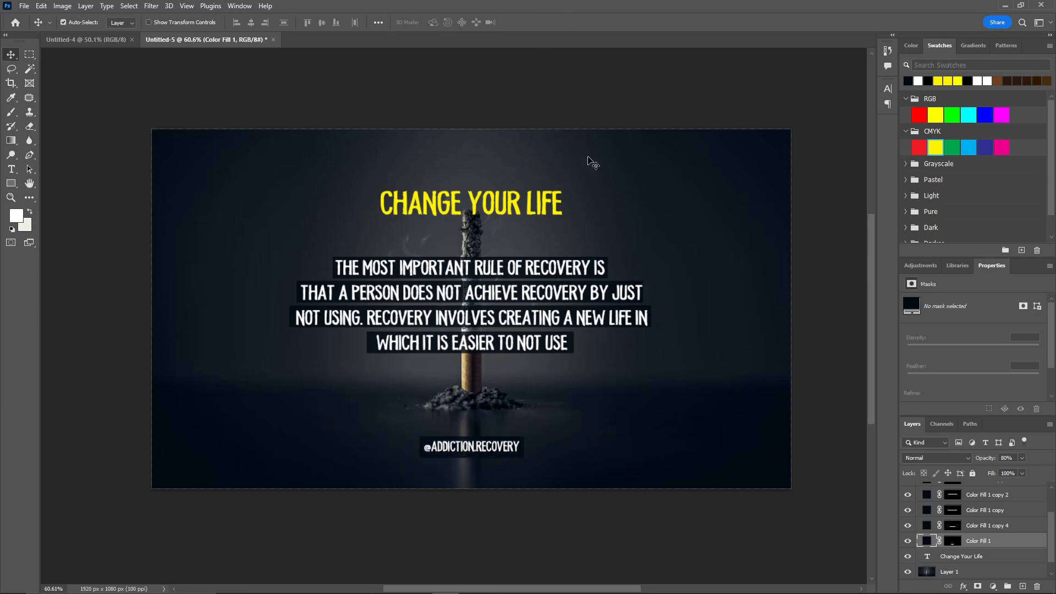